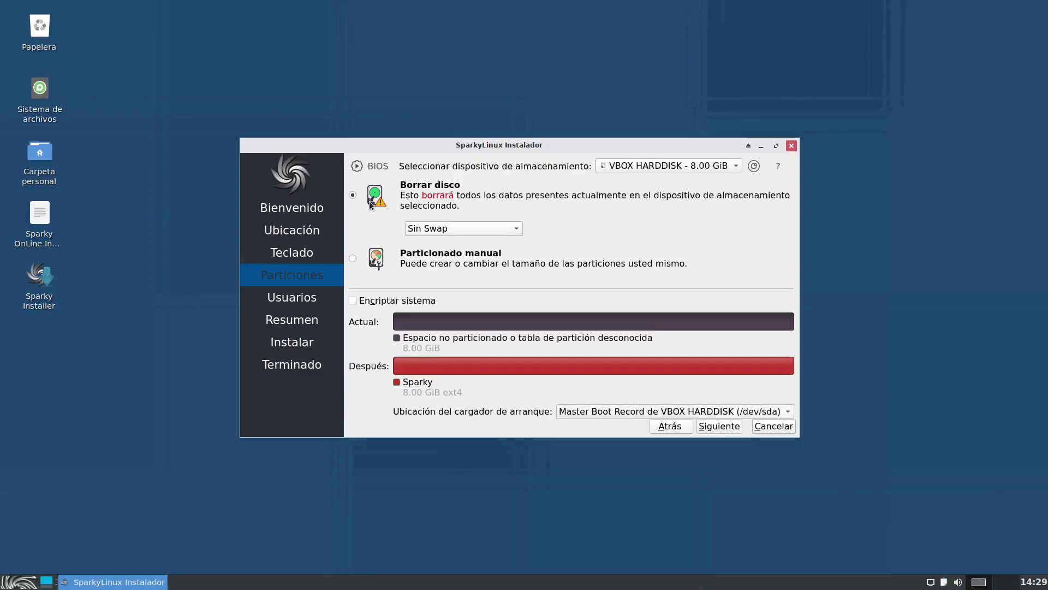
Step: Accept erasing the disk without swap and complete the SparkyLinux installation with the option to restart now
click(715, 427)
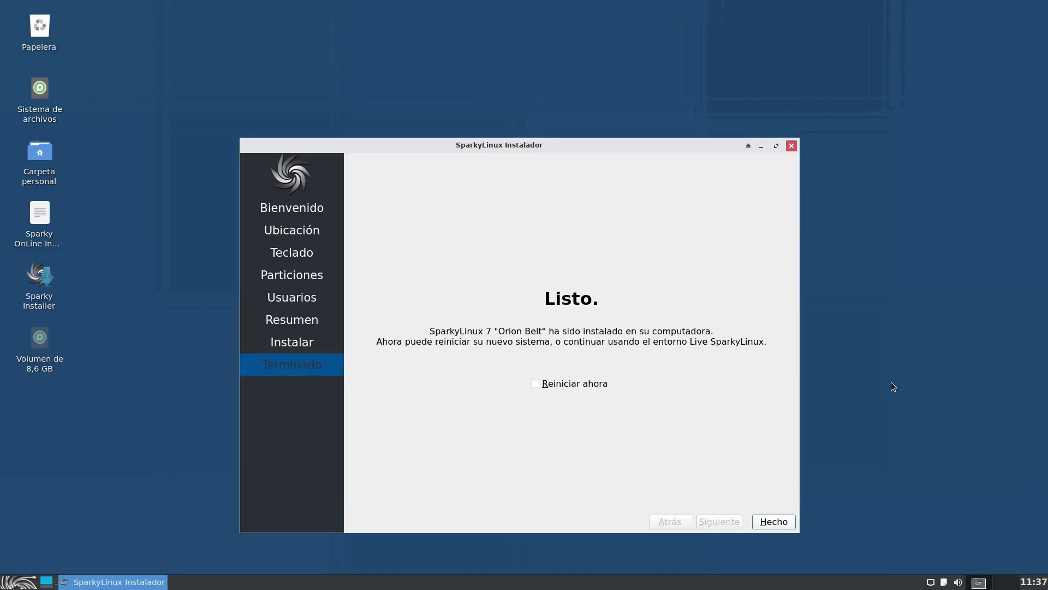
click(602, 382)
click(773, 521)
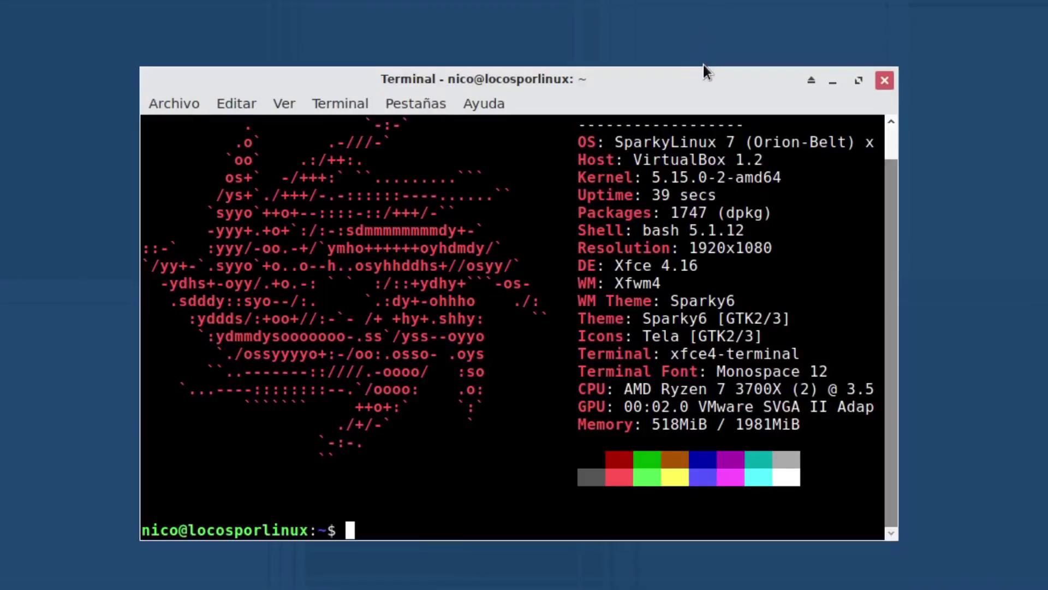
Step: Run htop in the terminal to examine processes and memory alongside the task manager, and close the task manager
drag(643, 176, 791, 177)
click(811, 204)
text(htop)
key(Return)
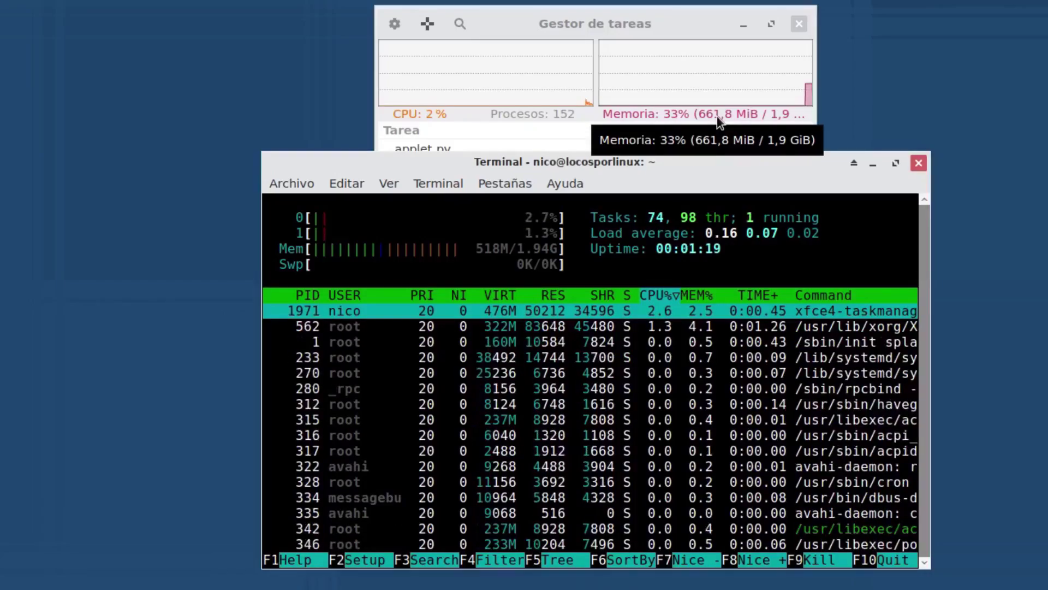
click(794, 28)
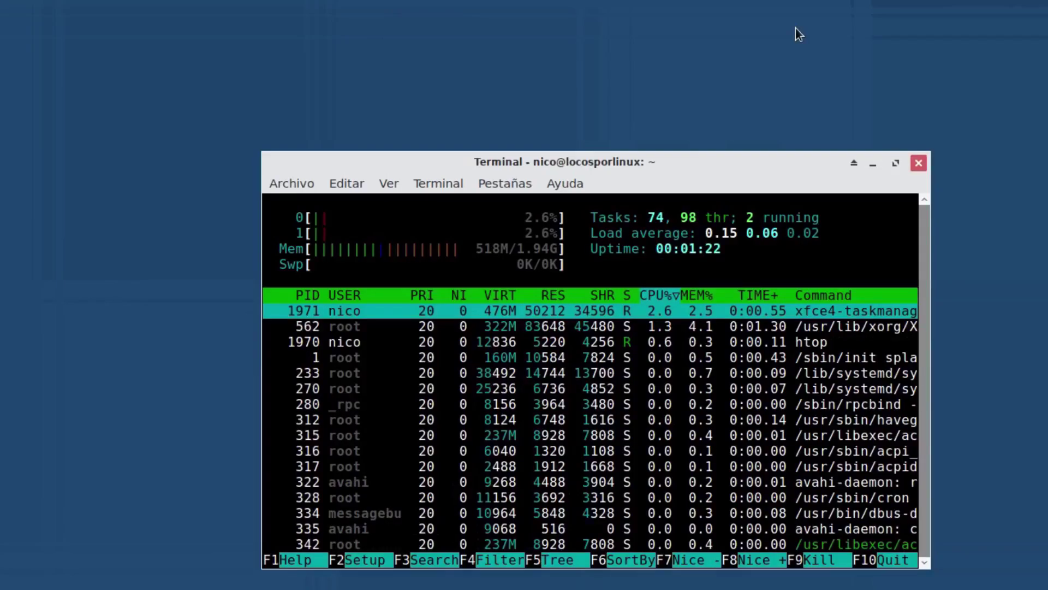
Step: Try the autumn park bench, dark night and night-city wallpapers from the artwork folder
scroll(716, 321, down, 5)
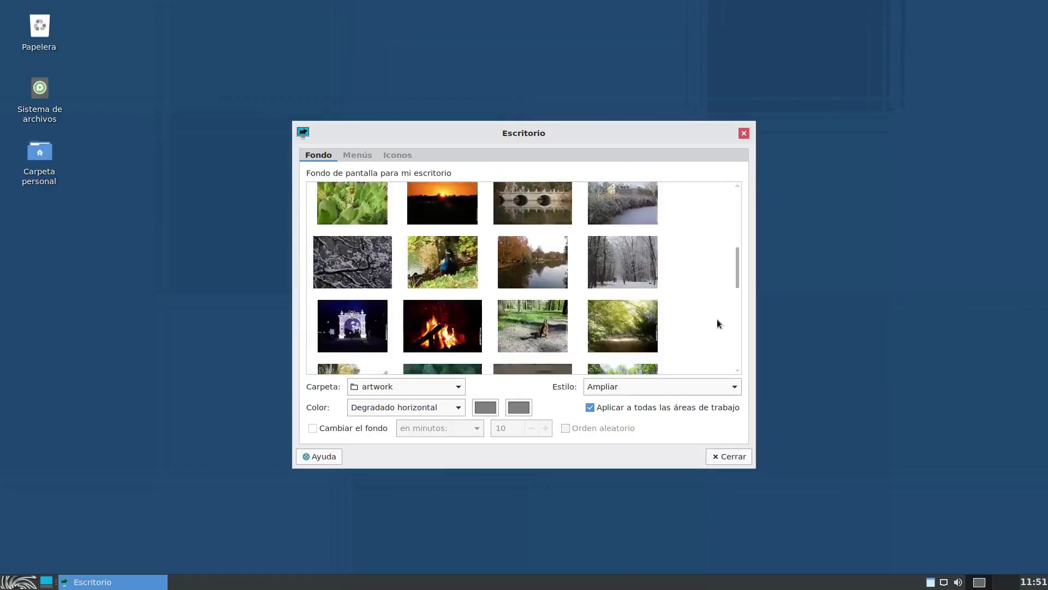
scroll(717, 319, down, 5)
click(593, 275)
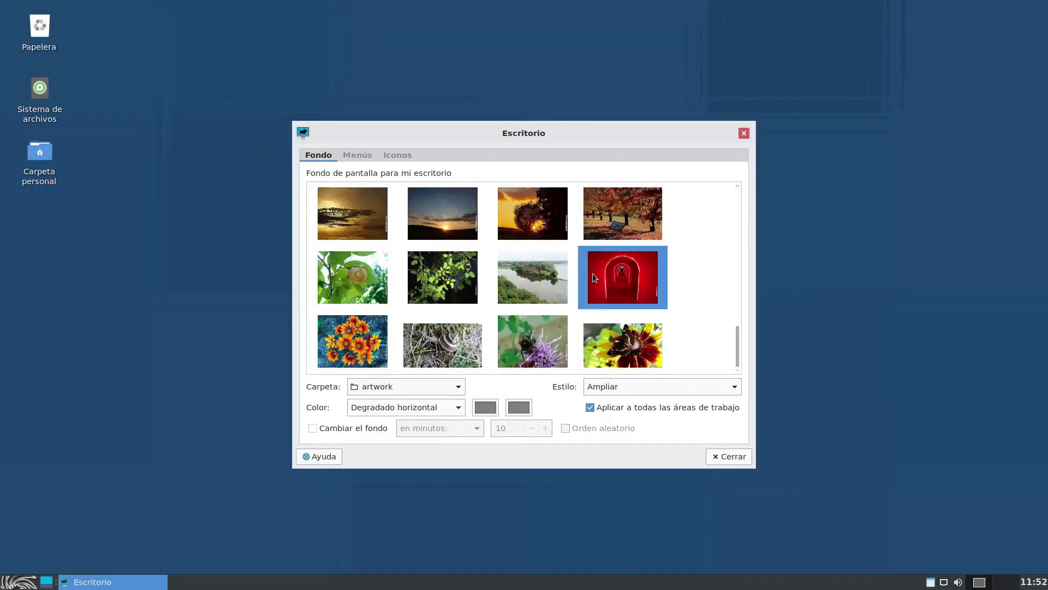
scroll(685, 281, up, 2)
key(Up)
scroll(679, 282, up, 5)
click(651, 212)
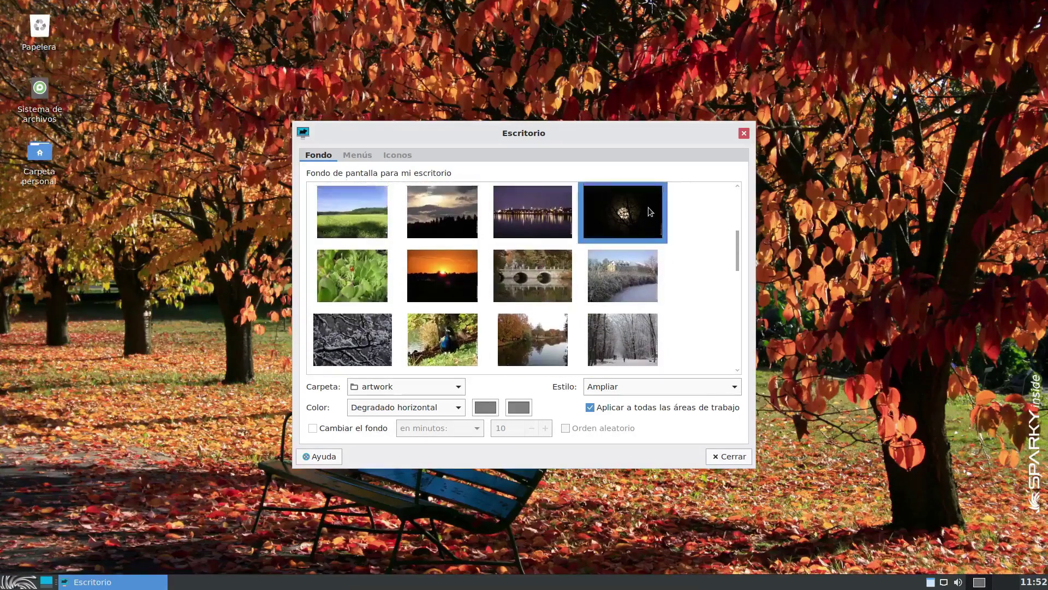
drag(670, 131, 693, 140)
key(Left)
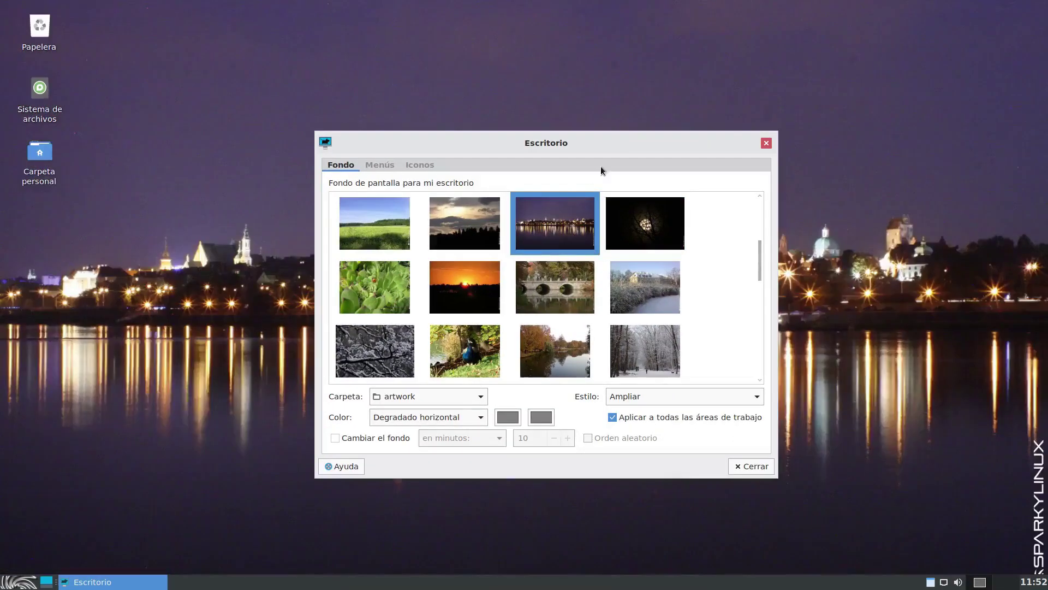
Step: Move the desktop settings window aside and set the rocks and driftwood picture as the wallpaper
drag(601, 143, 461, 565)
scroll(533, 245, up, 4)
scroll(533, 245, down, 3)
click(493, 277)
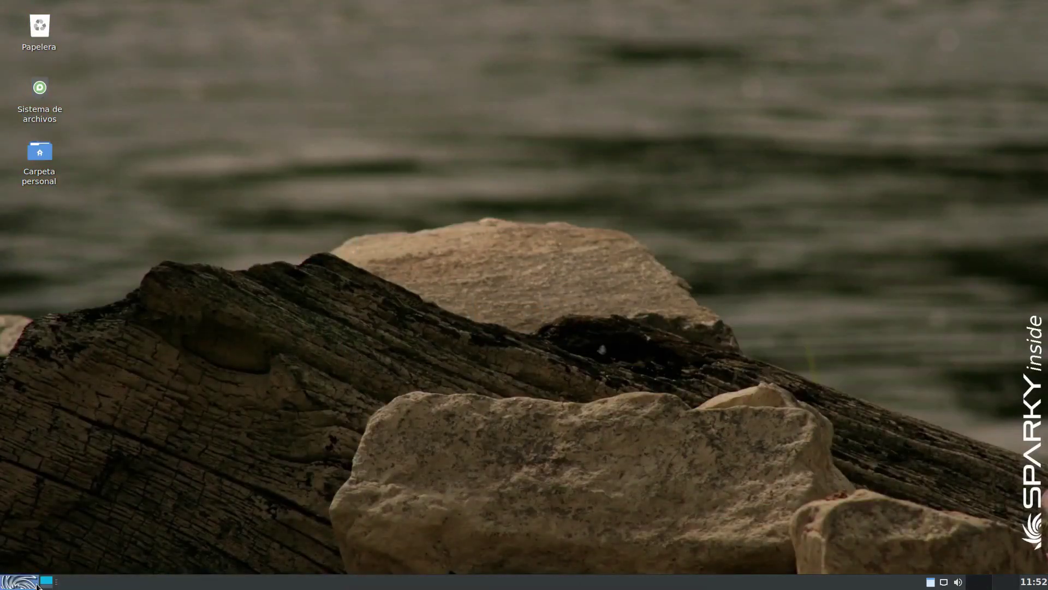
Step: Find Apariencia by searching for "app" and apply the Xfce-dusk style
click(36, 584)
text(app)
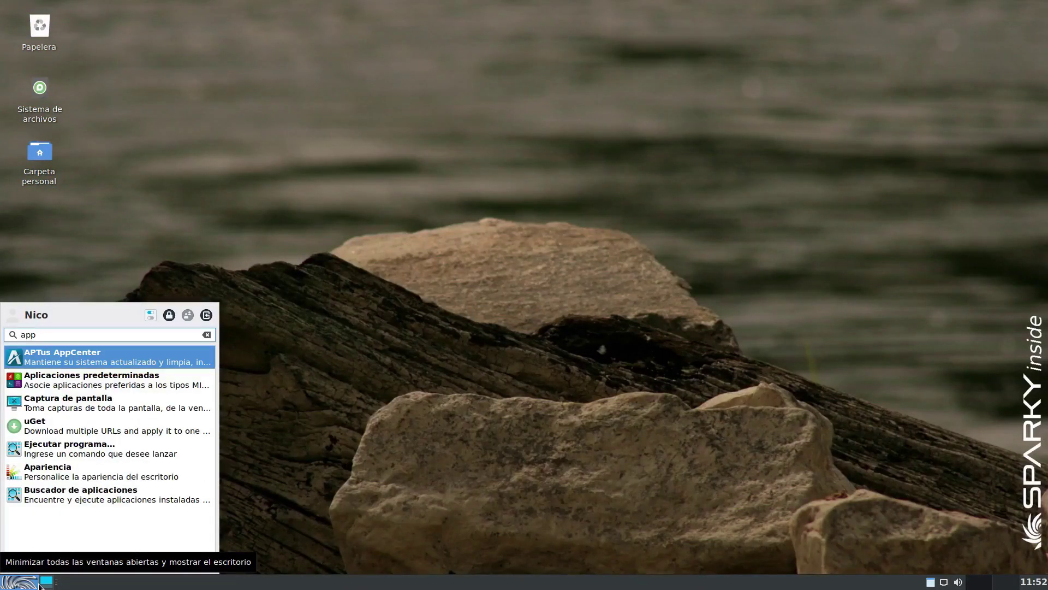
click(82, 473)
click(476, 247)
click(492, 355)
click(490, 362)
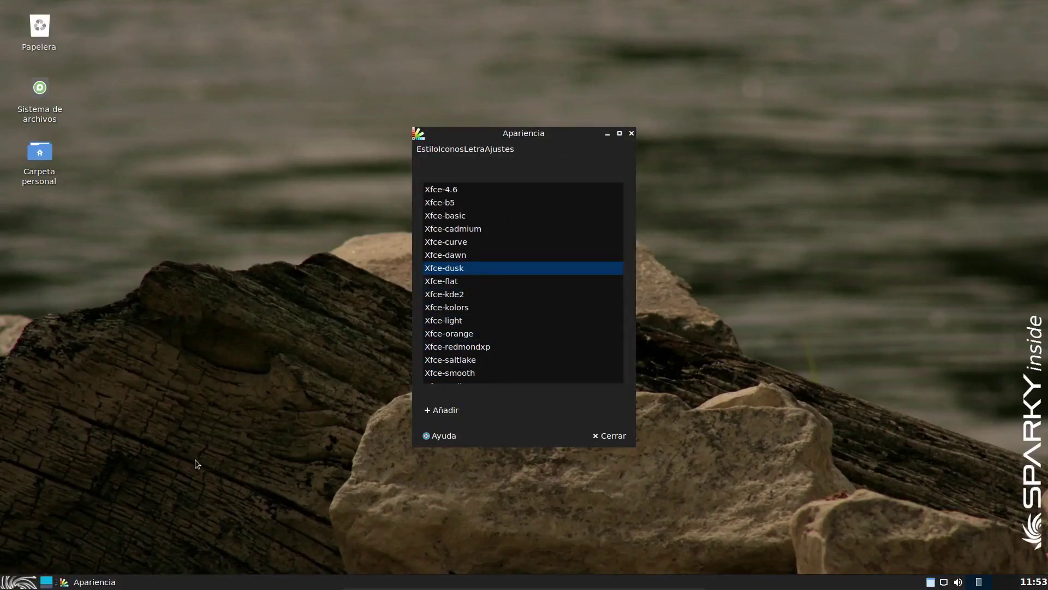
Step: Open the file manager and view its About information
click(20, 585)
click(375, 476)
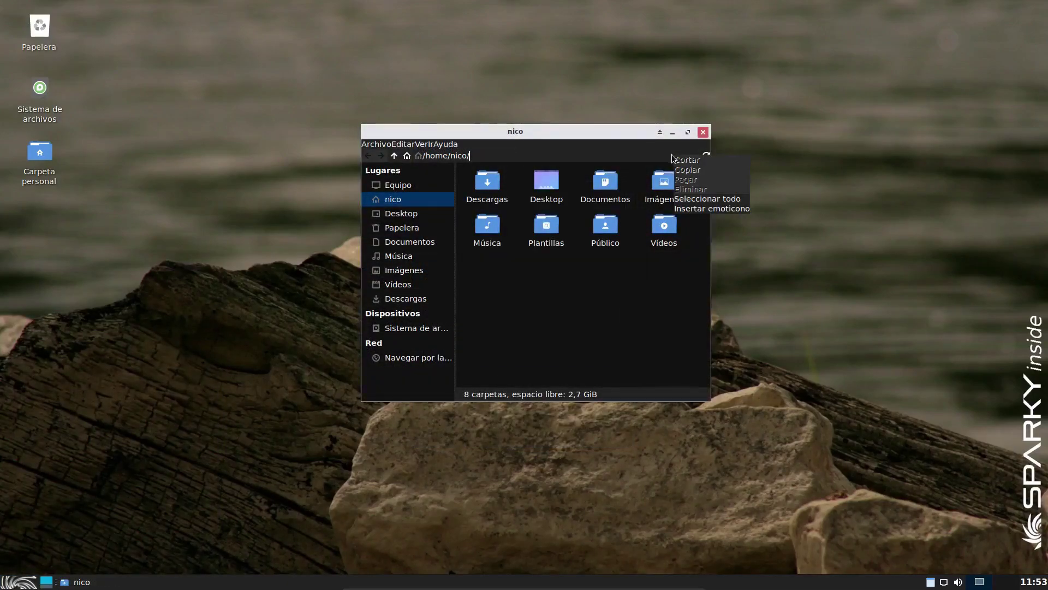
click(469, 157)
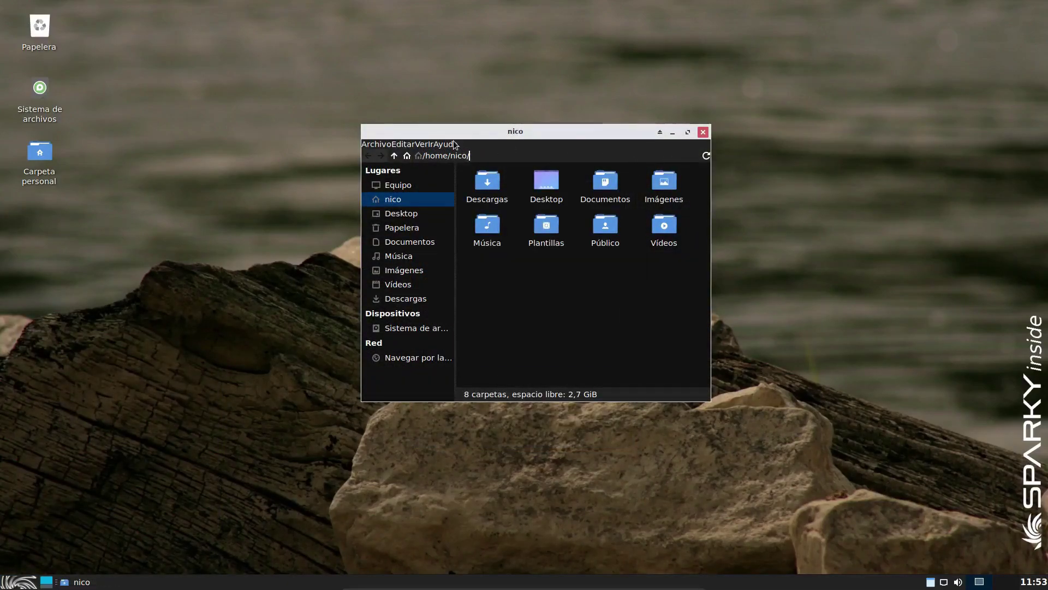
click(448, 144)
click(465, 166)
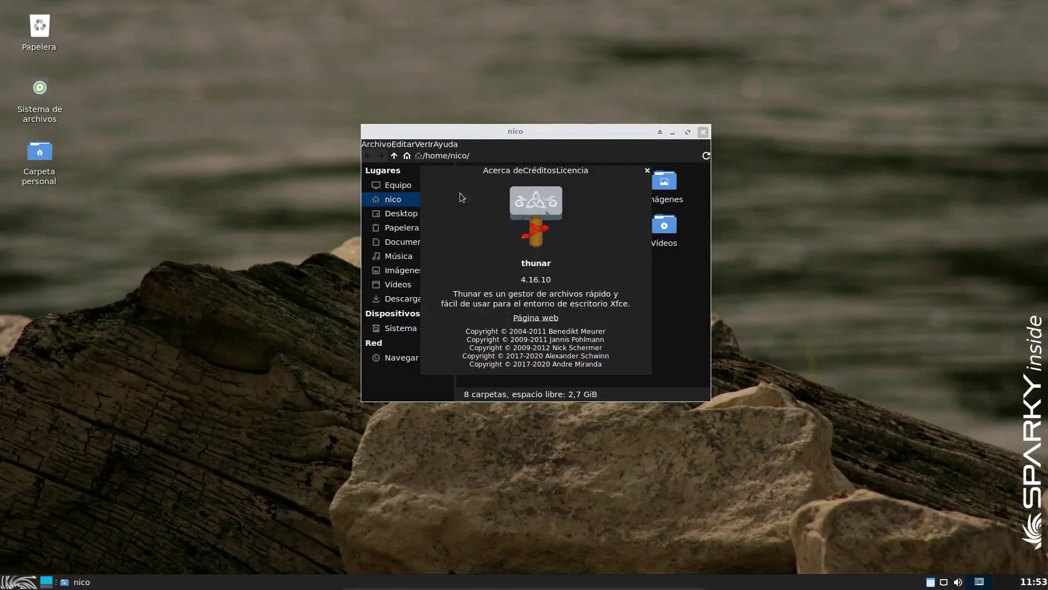
click(647, 171)
Step: Open the Configuración settings manager and look through its Personal and Hardware entries
click(20, 582)
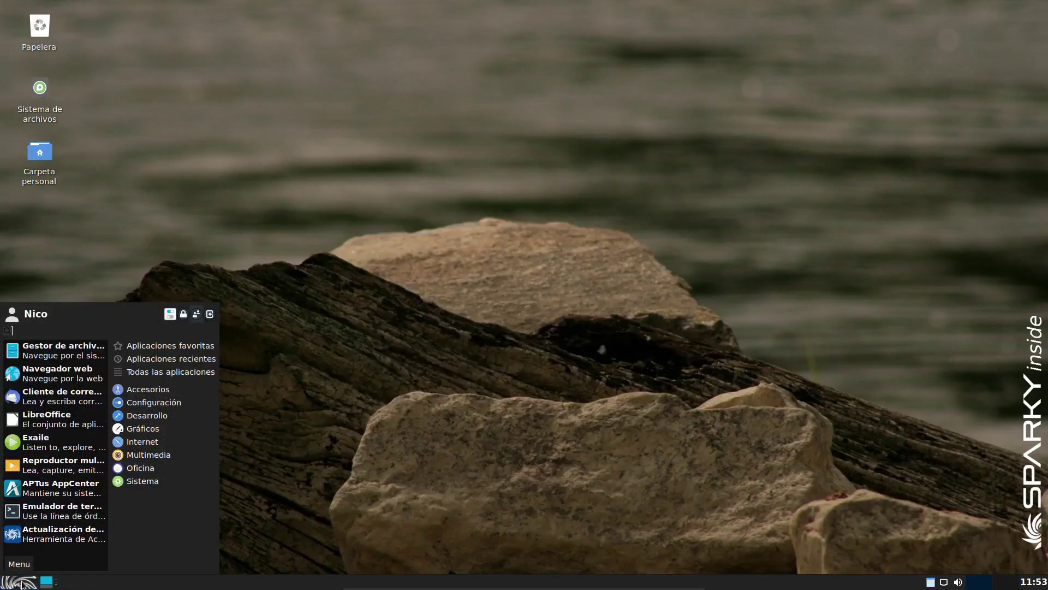
click(170, 313)
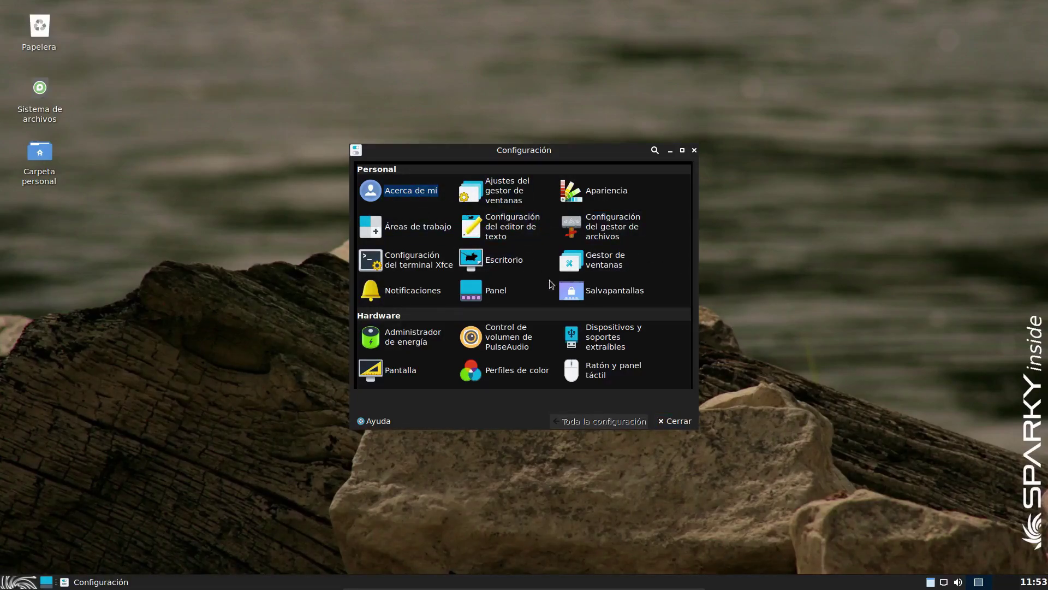
scroll(549, 280, down, 3)
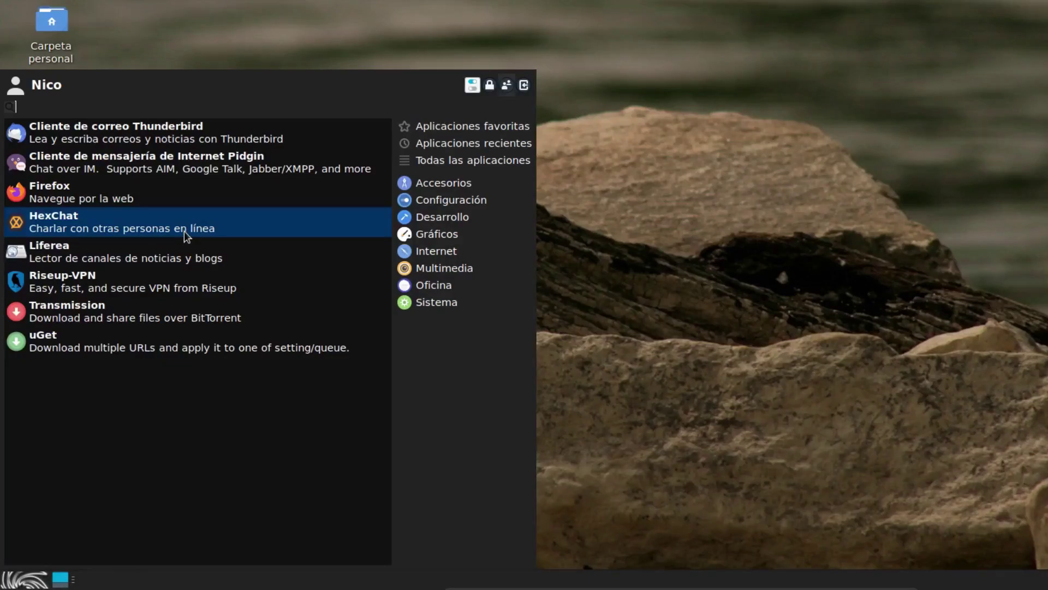
Step: Launch Firefox to check its version information, and display the applications in the Oficina category
click(184, 195)
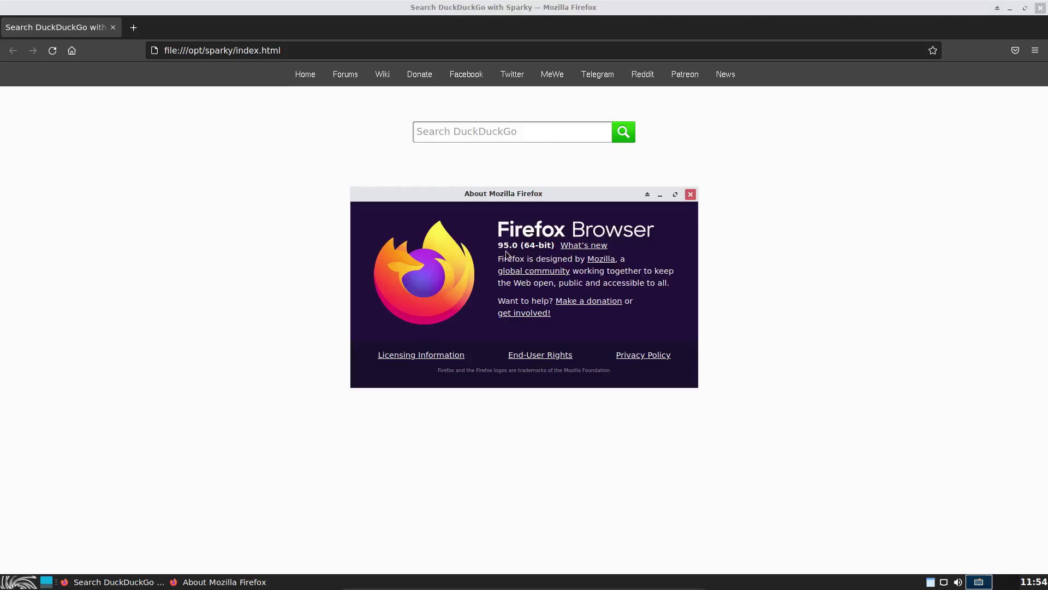
click(690, 195)
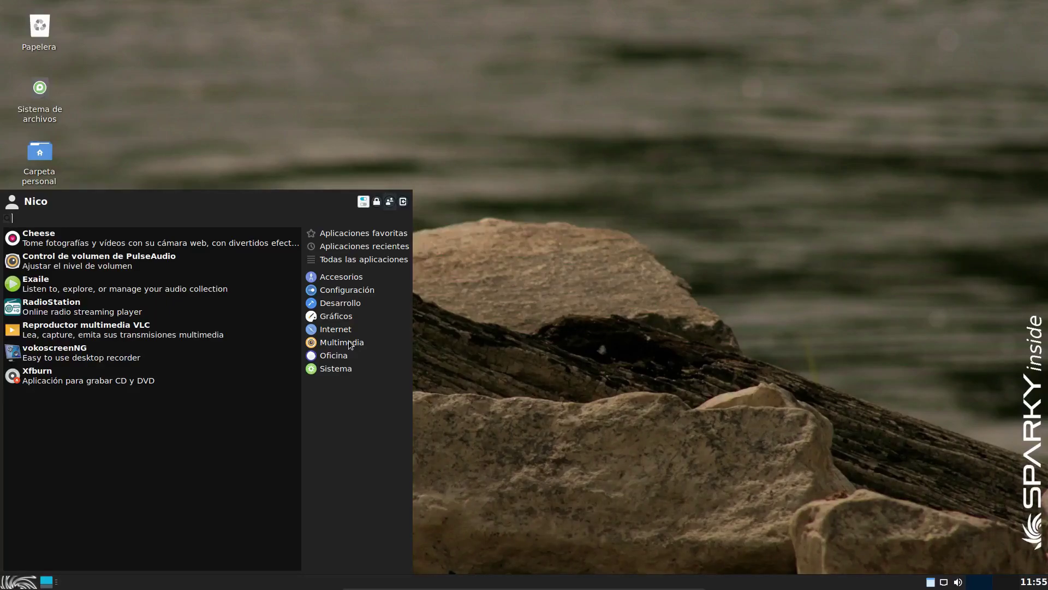
click(345, 356)
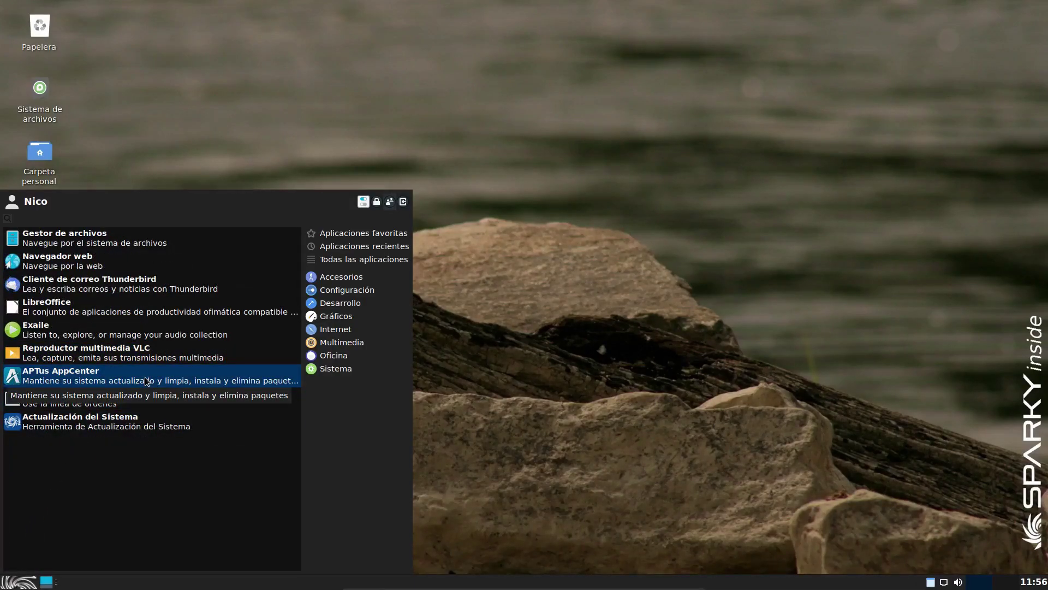
Step: Launch APTus AppCenter and authenticate with the account password
click(146, 380)
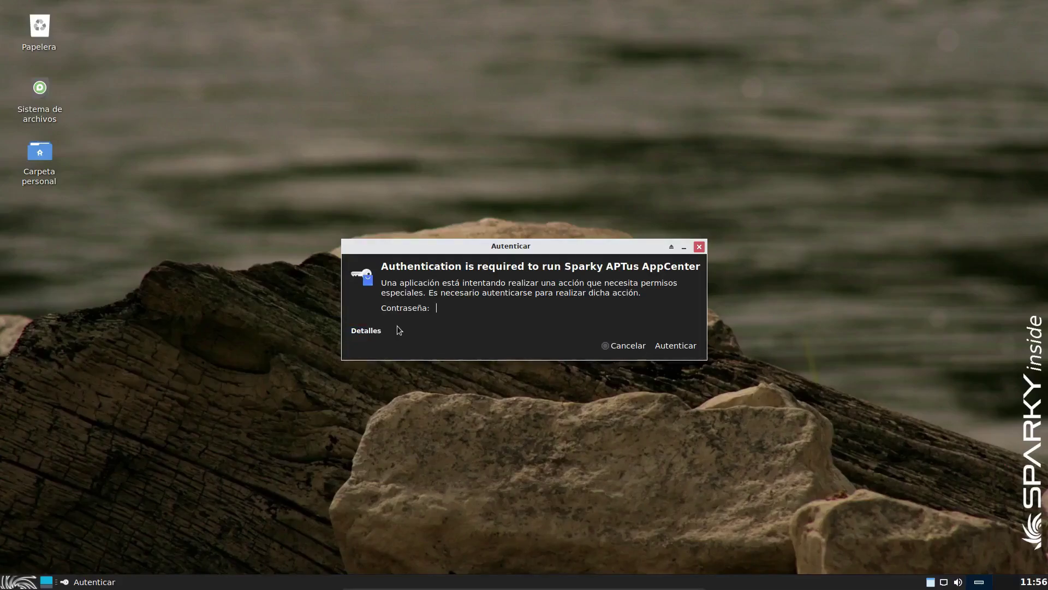
text(••••••••)
key(Return)
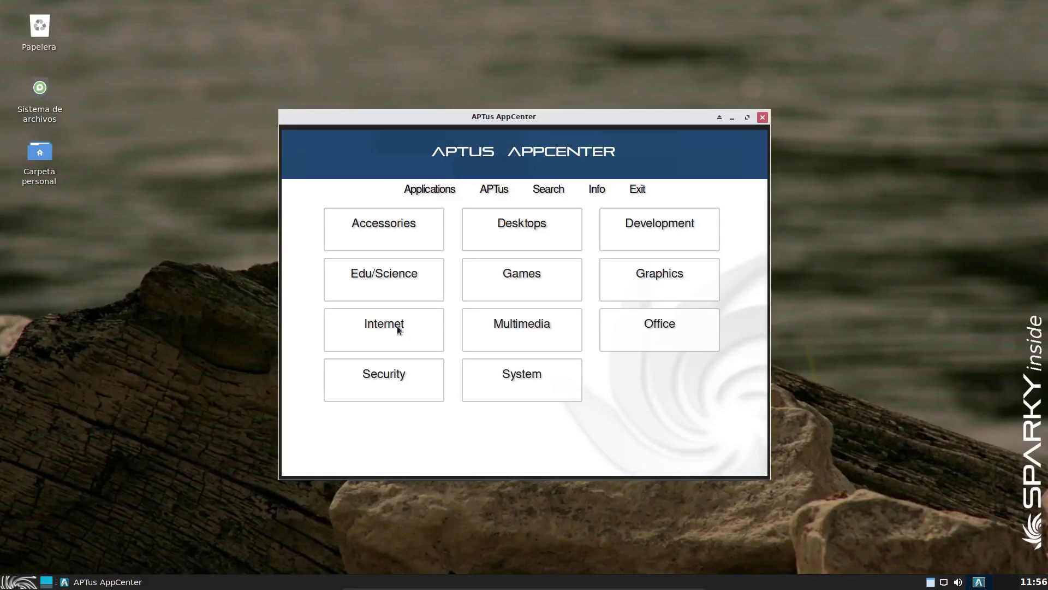
Step: Browse the Office category and the Multimedia video players offered in APTus AppCenter
click(621, 334)
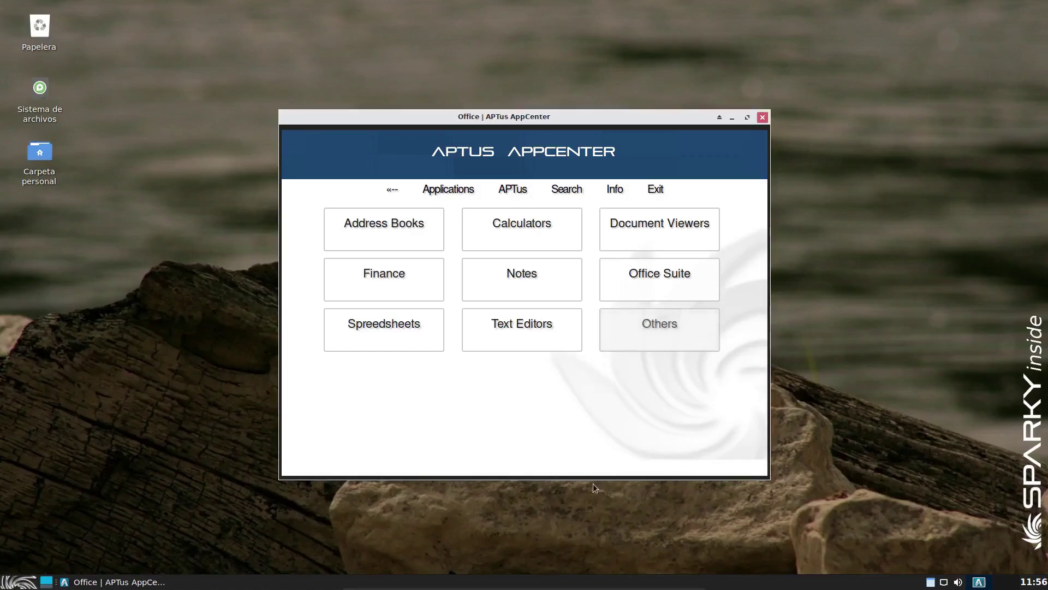
click(711, 274)
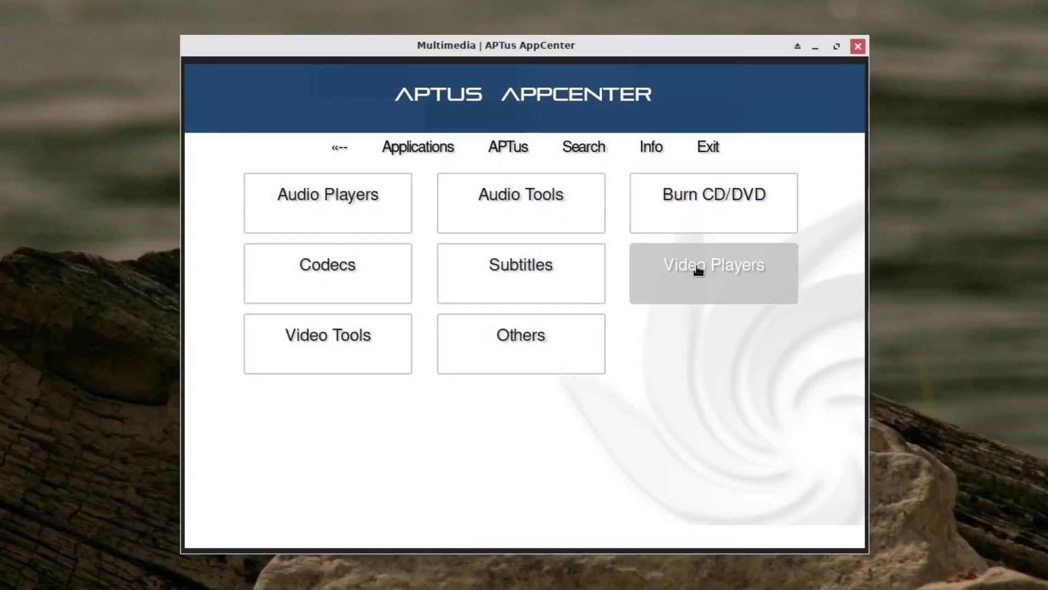
click(698, 269)
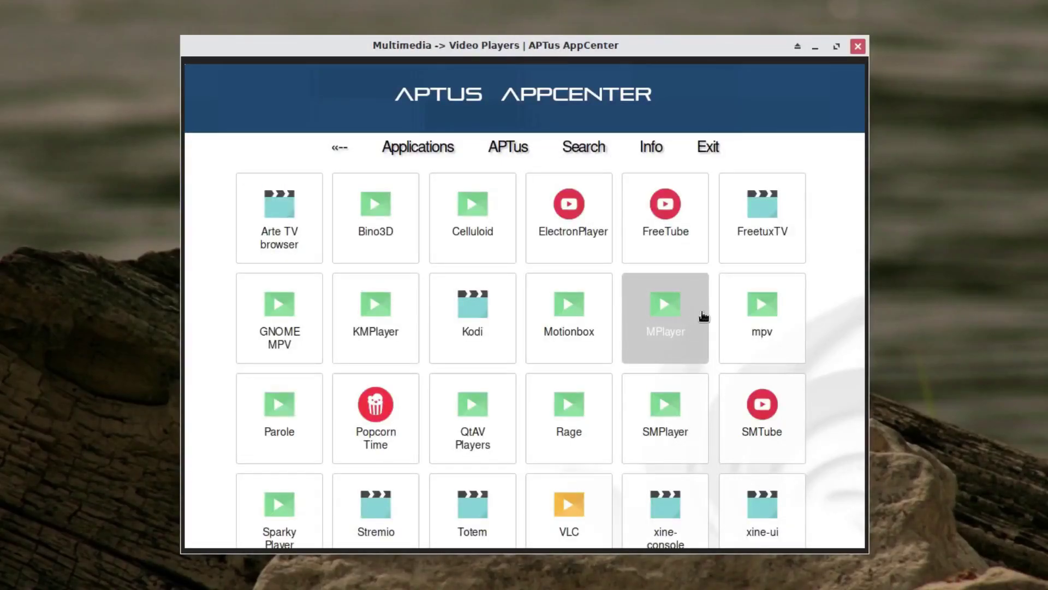
scroll(834, 349, down, 1)
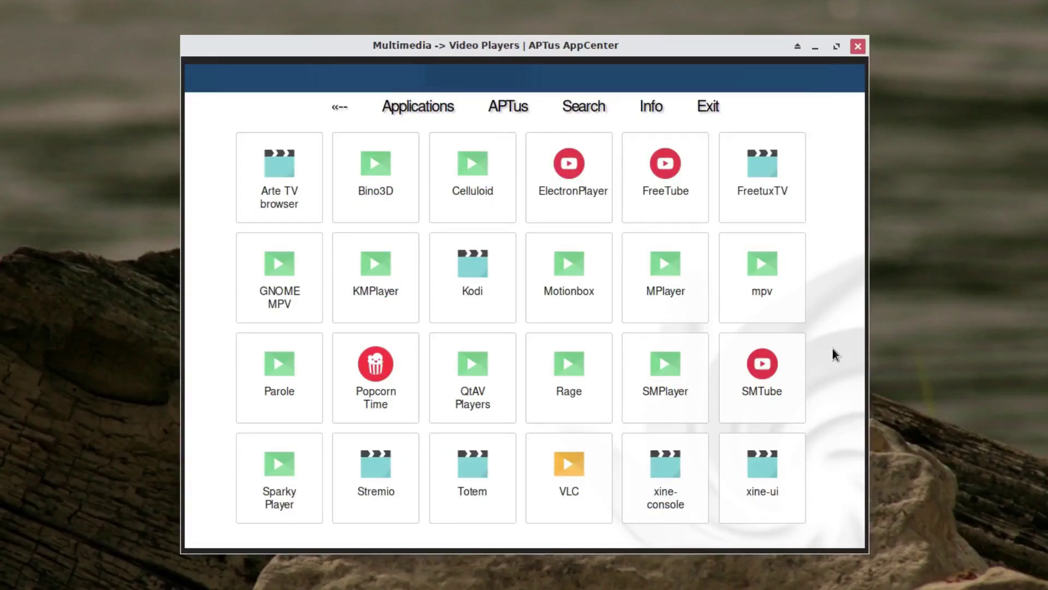
scroll(830, 348, up, 1)
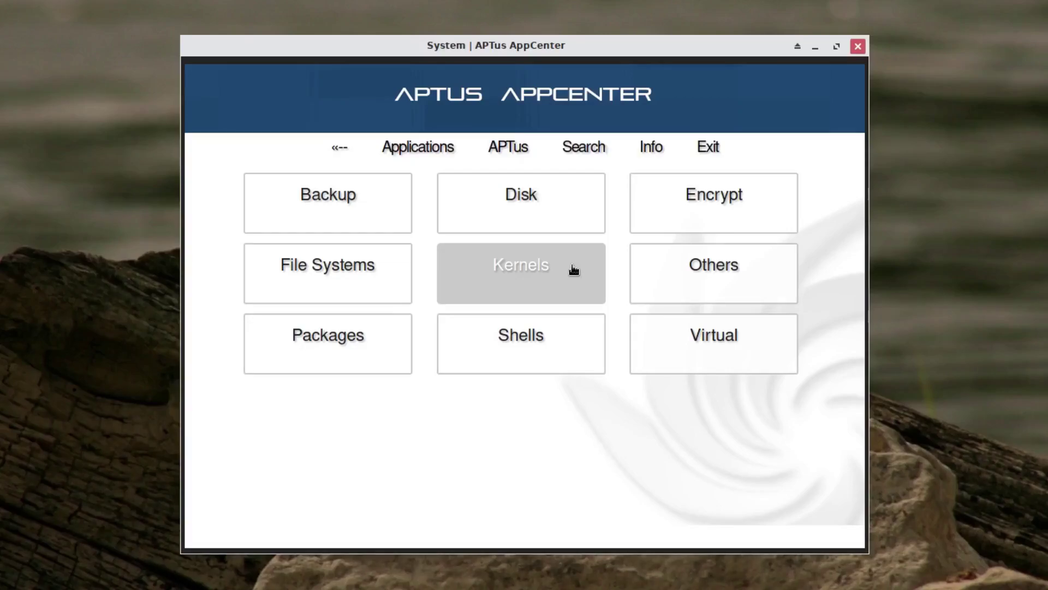
Step: Examine the kernel installation options in the System category, including the Sparky and XanMod kernels
click(573, 268)
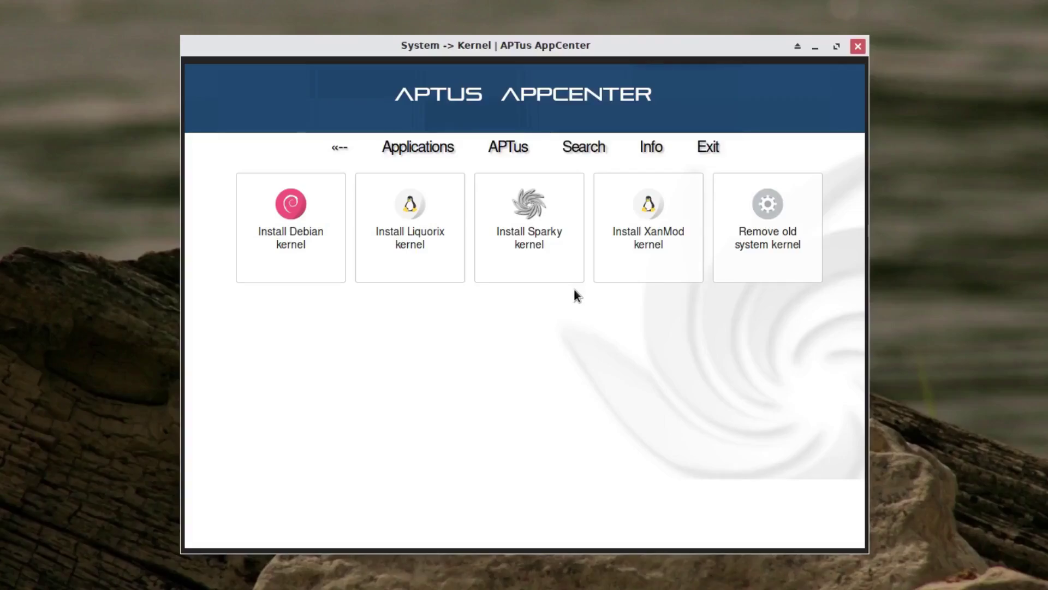
click(531, 246)
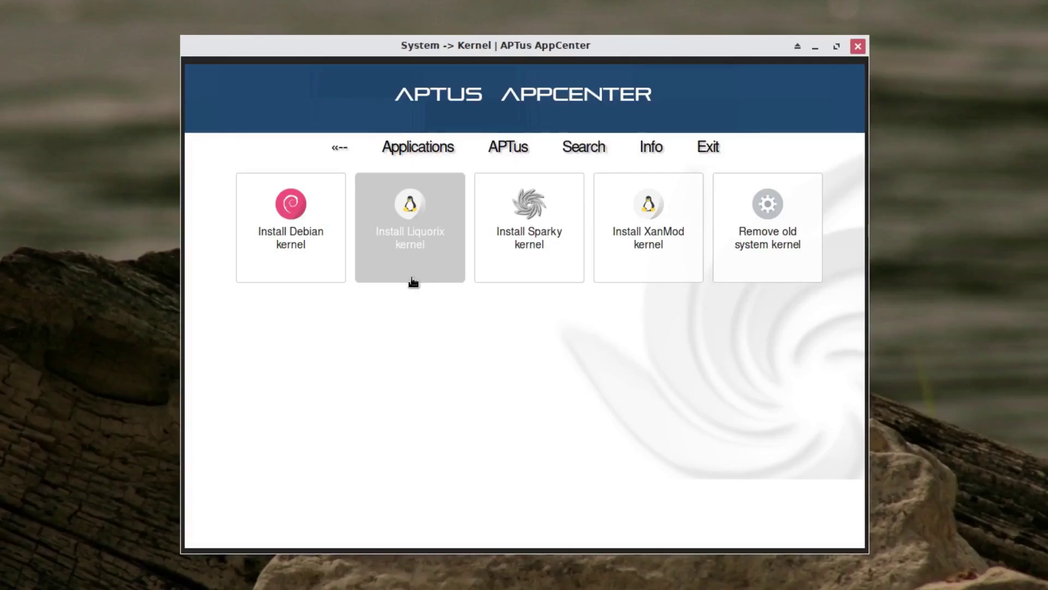
click(675, 261)
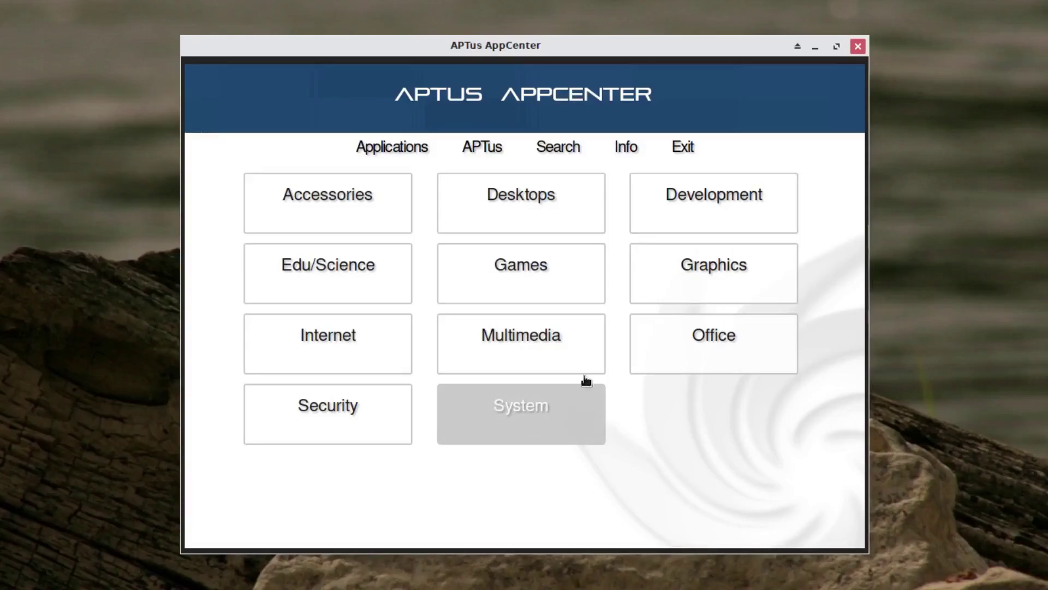
Step: Look through the desktop environments and window managers offered in the Desktops category
click(584, 213)
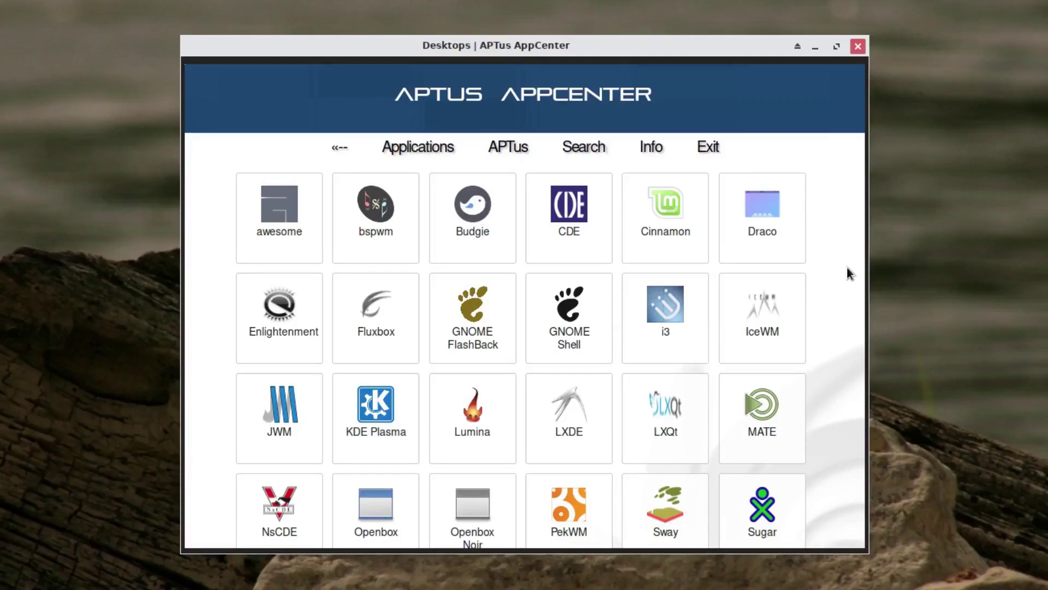
scroll(848, 268, down, 3)
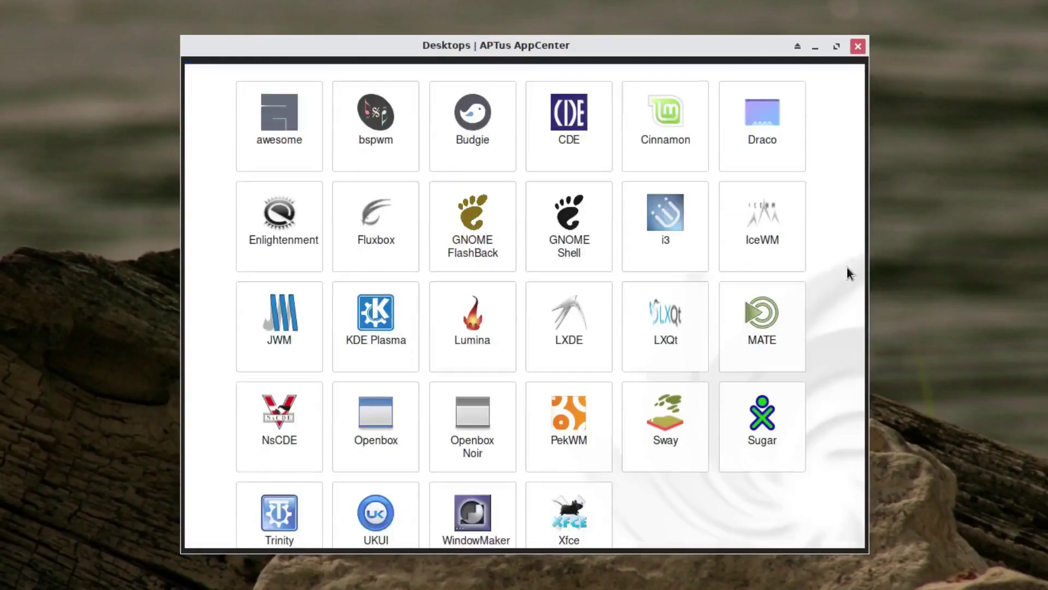
scroll(848, 273, down, 1)
scroll(848, 273, down, 1)
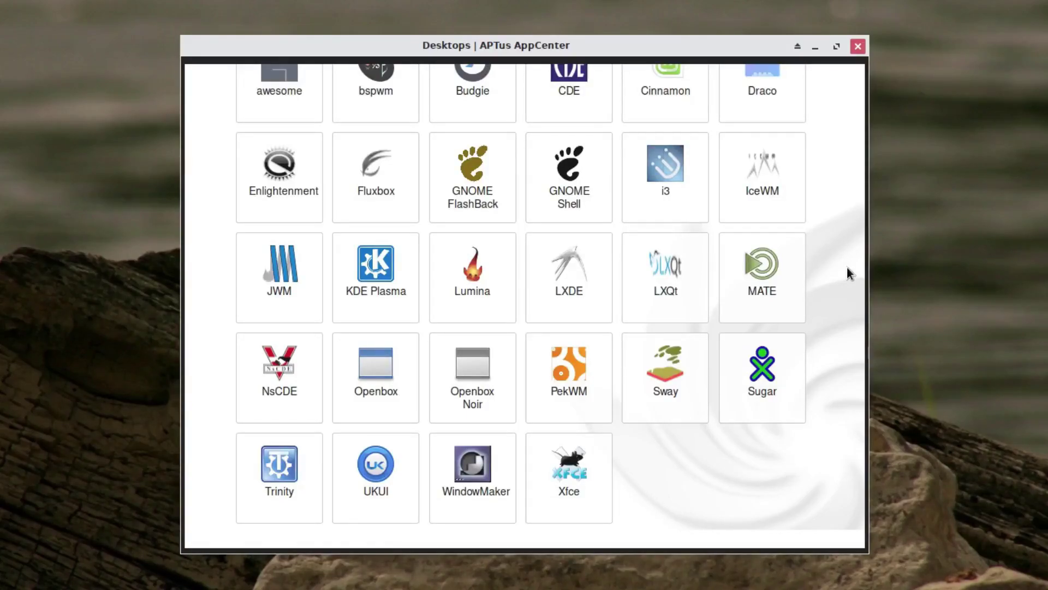
scroll(846, 267, up, 5)
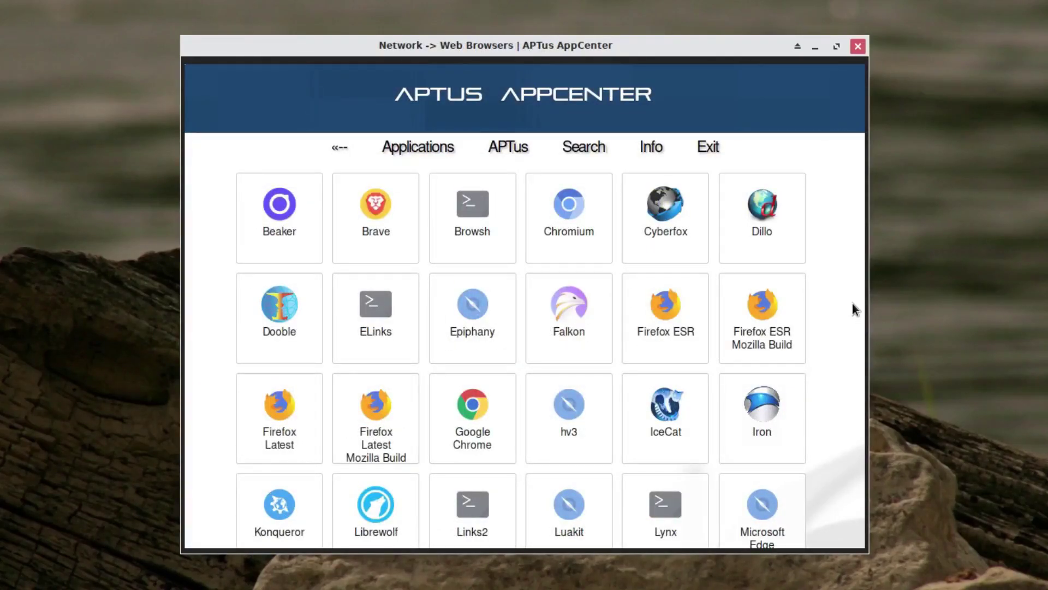
Step: Look through the web browsers offered in the Network category of APTus AppCenter, and close it
scroll(852, 303, down, 3)
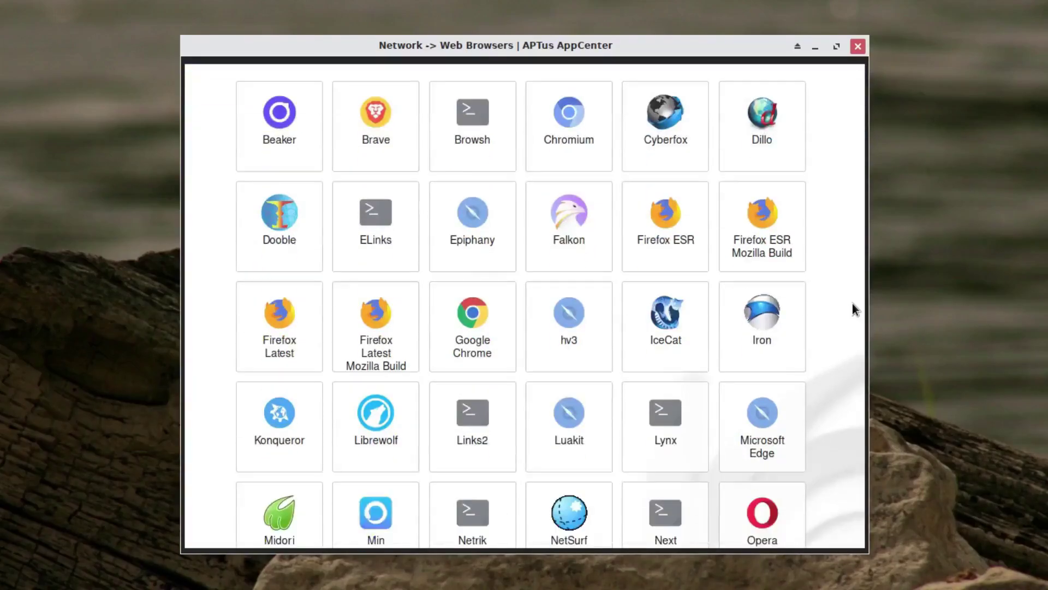
scroll(852, 303, down, 4)
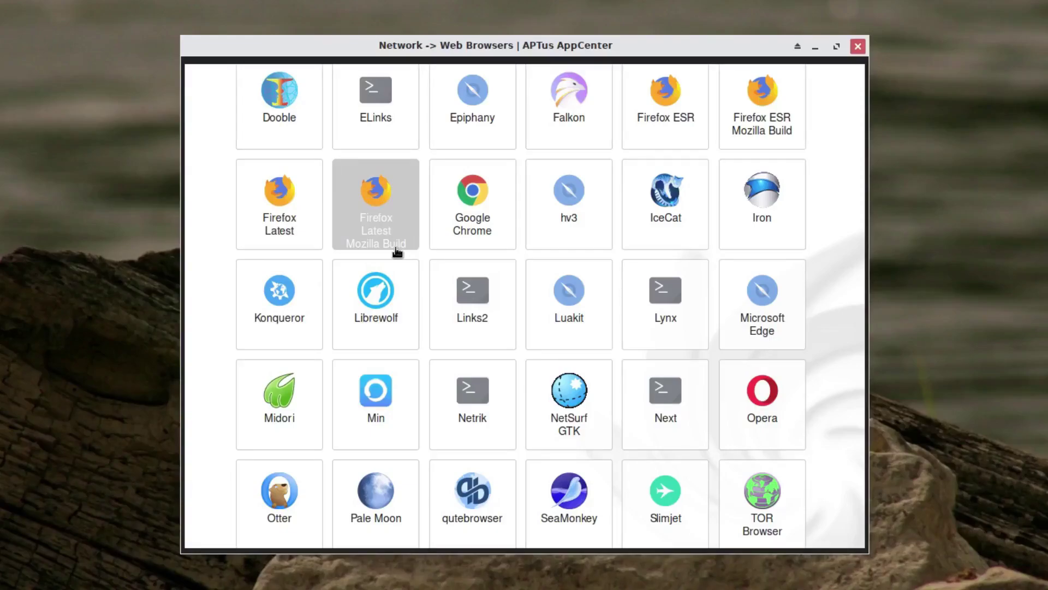
scroll(853, 265, down, 2)
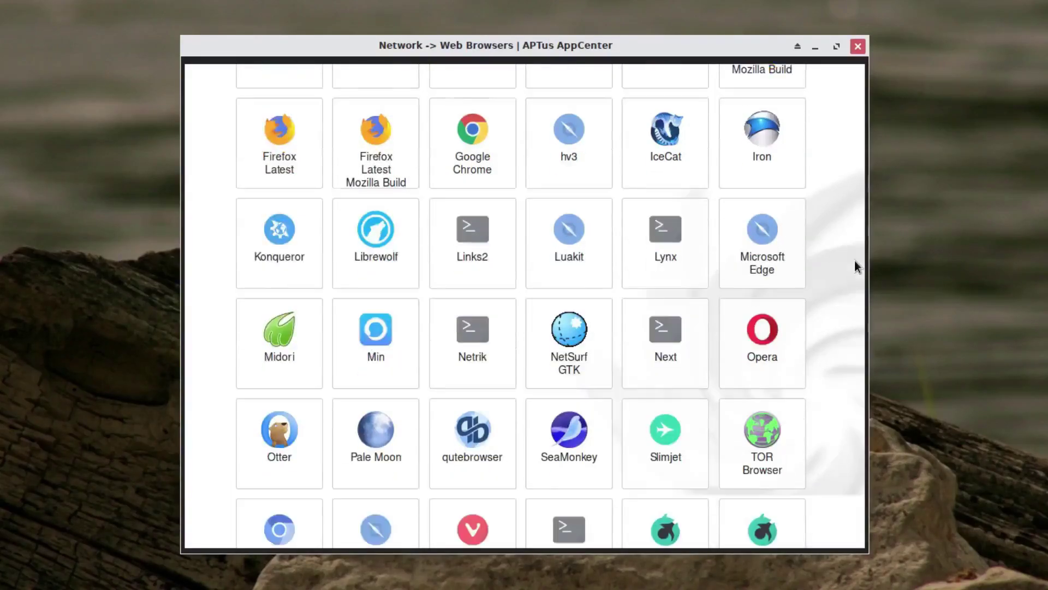
scroll(856, 266, down, 1)
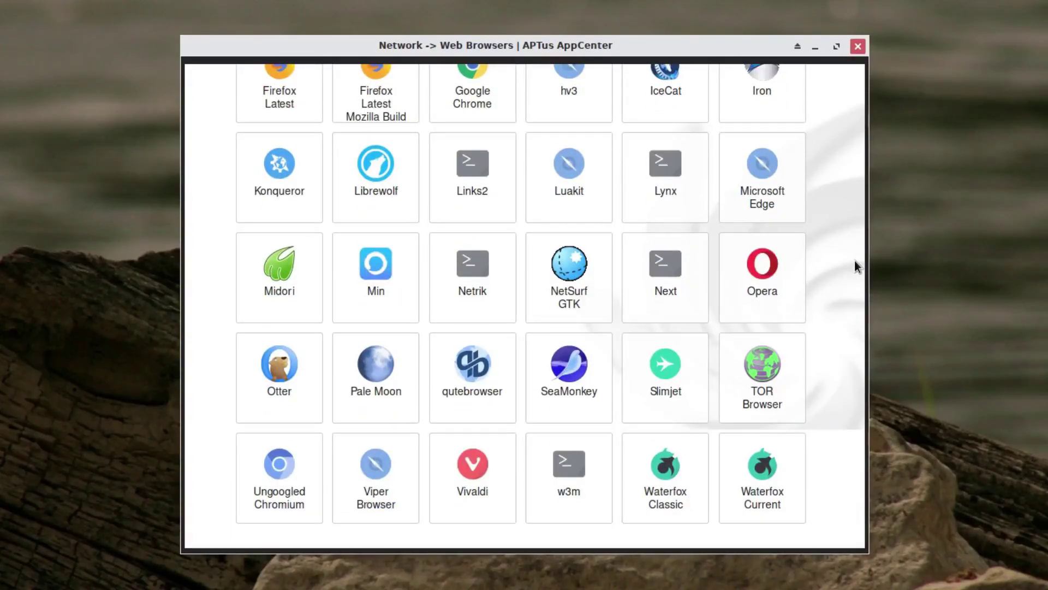
click(858, 46)
Step: Shut down the system from the session logout dialog
key(super)
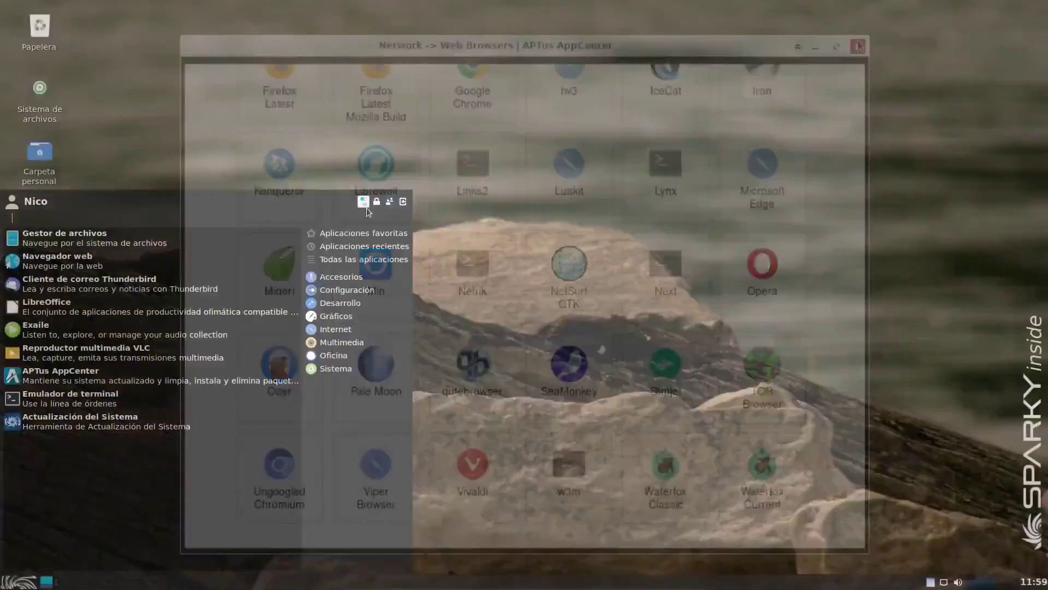
click(404, 202)
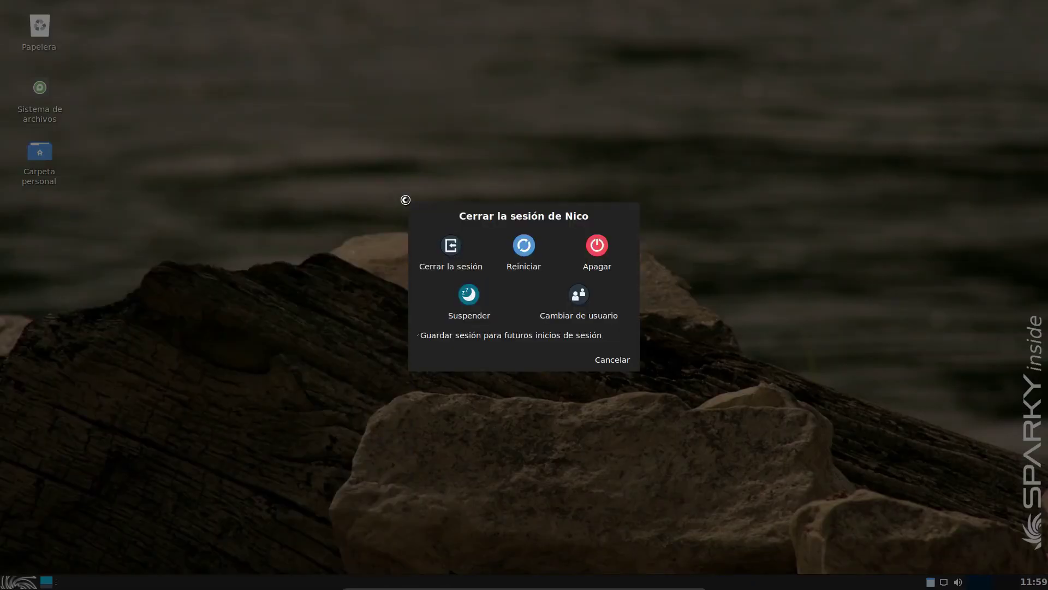
click(605, 245)
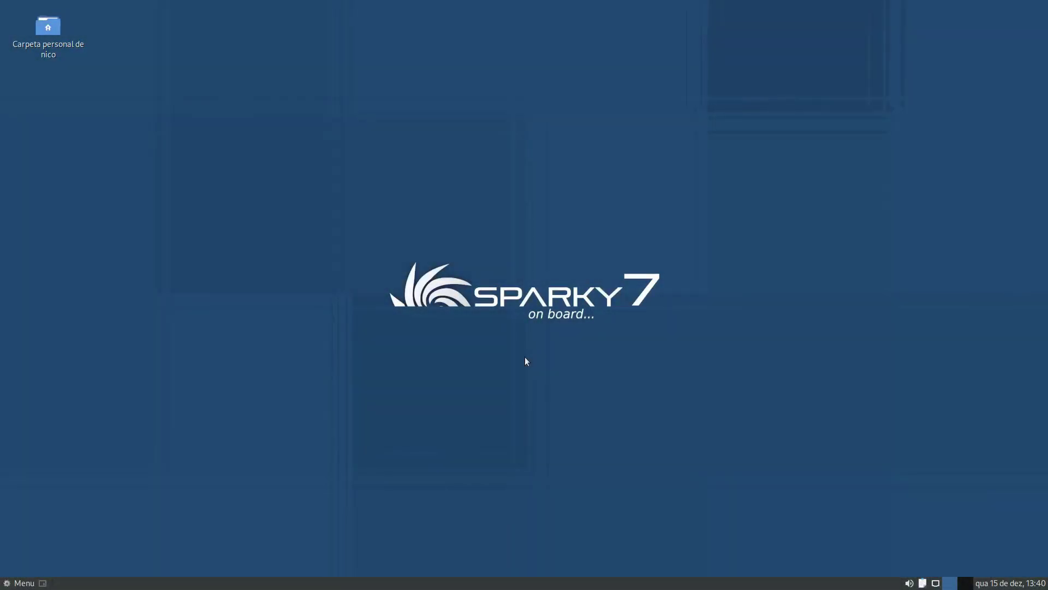
Step: Open the MATE appearance preferences and apply the MATE negro theme
click(16, 583)
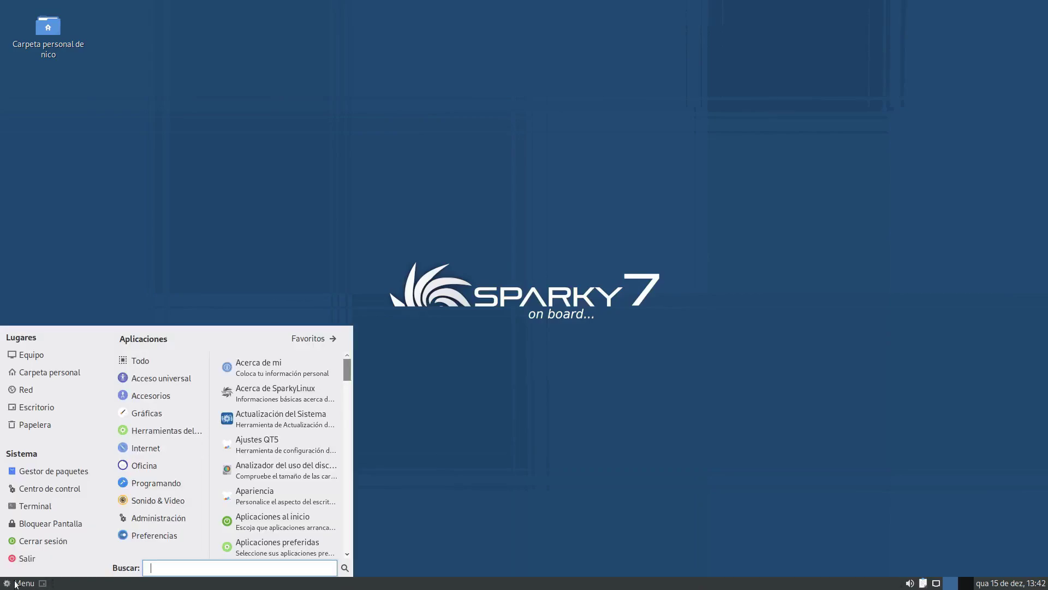
click(254, 494)
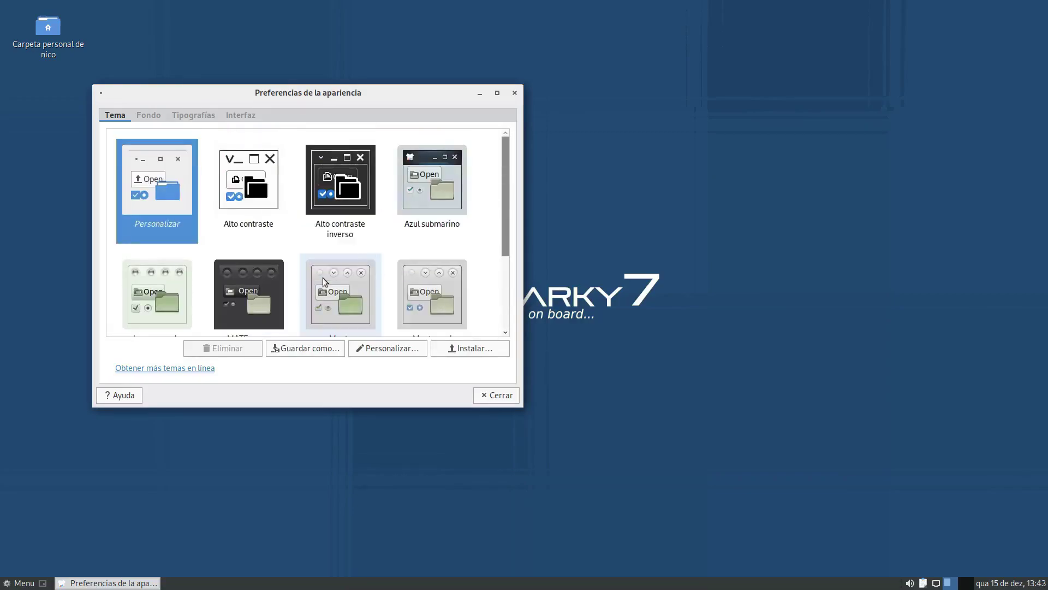
click(265, 300)
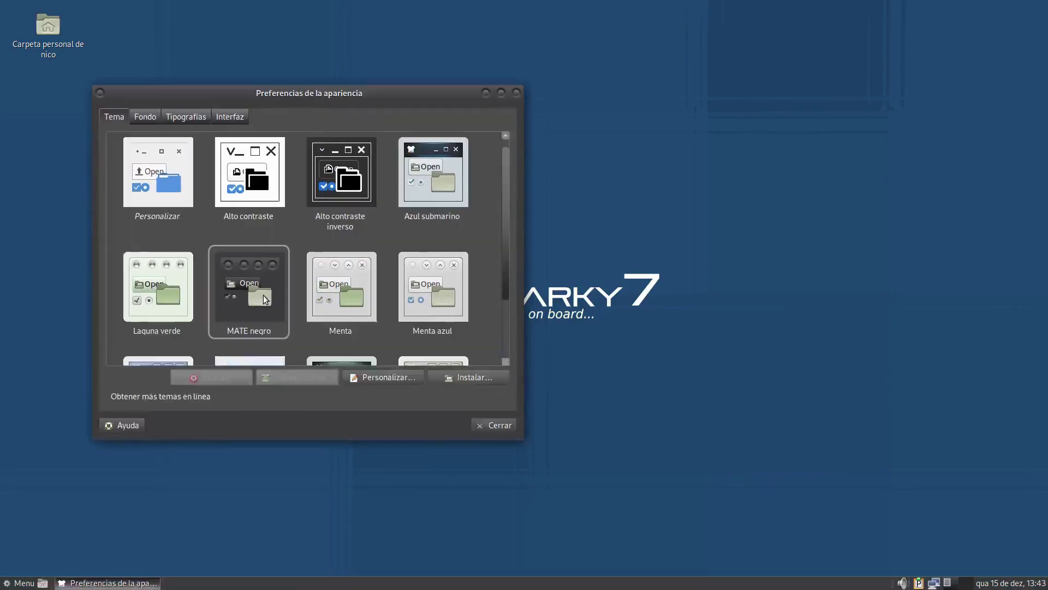
Step: Try the bridge, night city and railway wallpapers, and set the cloudy sunset over the forest as the desktop background
click(143, 118)
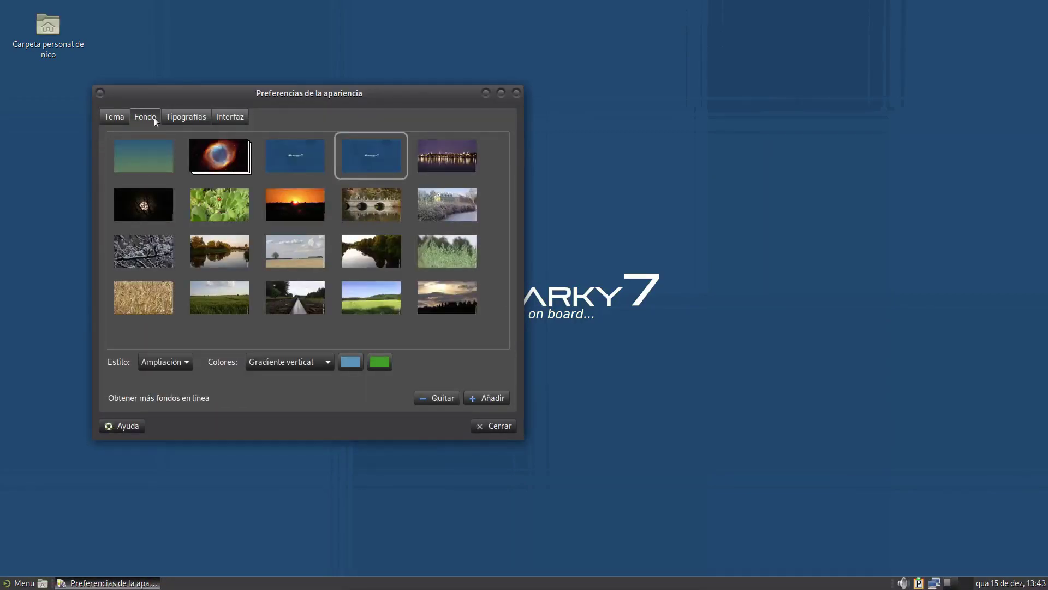
click(361, 199)
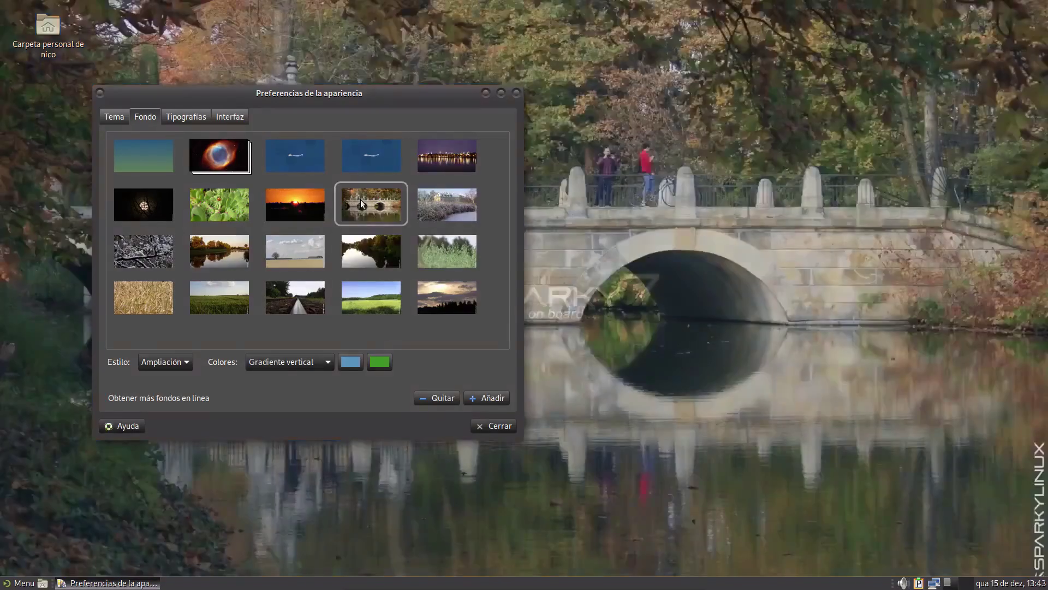
click(453, 159)
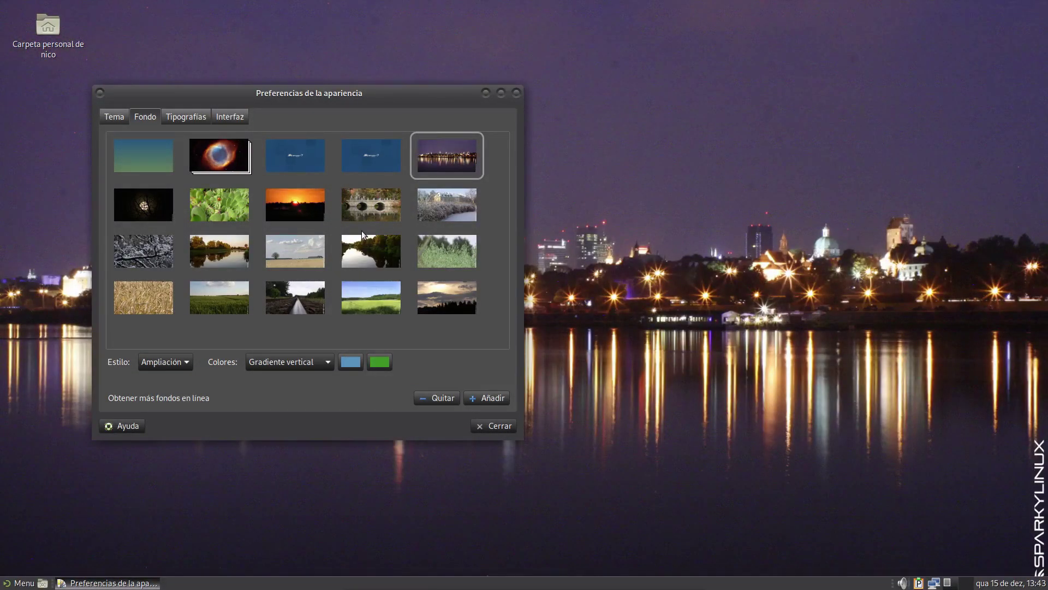
click(321, 292)
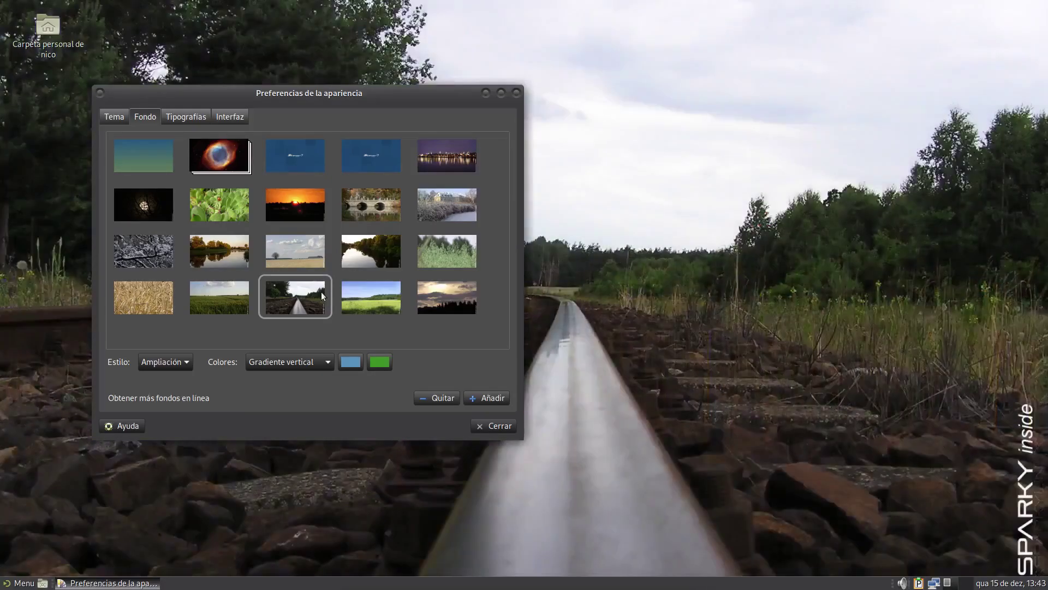
click(450, 296)
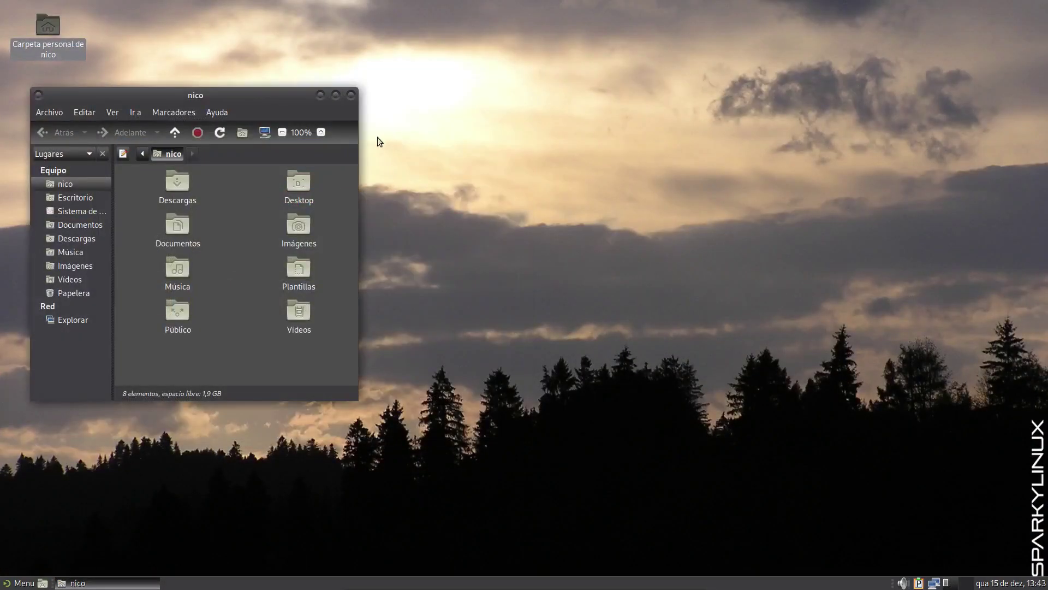
Step: View the version information of the Caja file manager, and close the home folder window
click(218, 112)
click(235, 152)
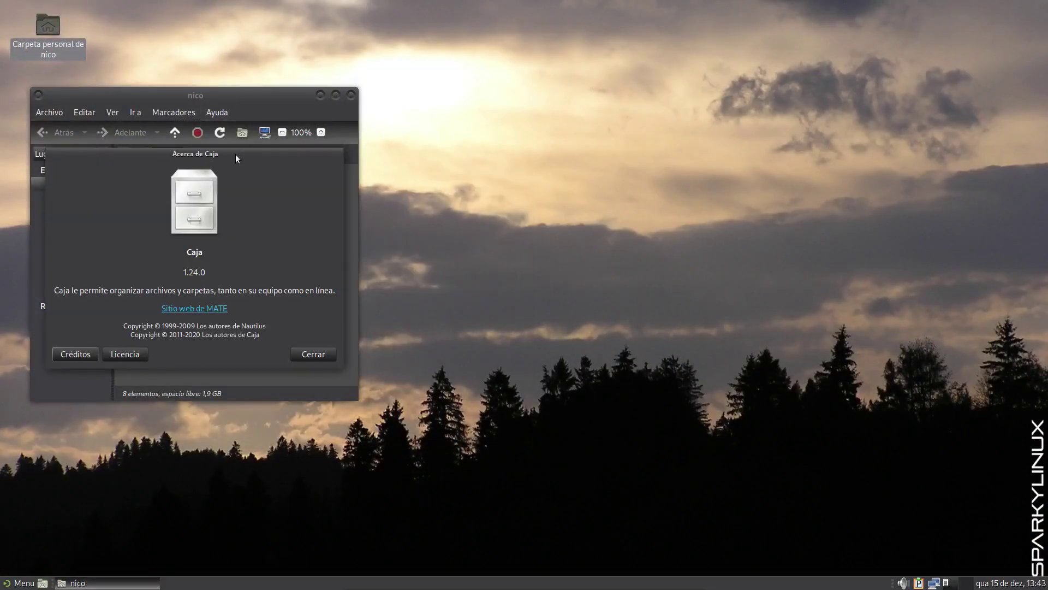
click(308, 355)
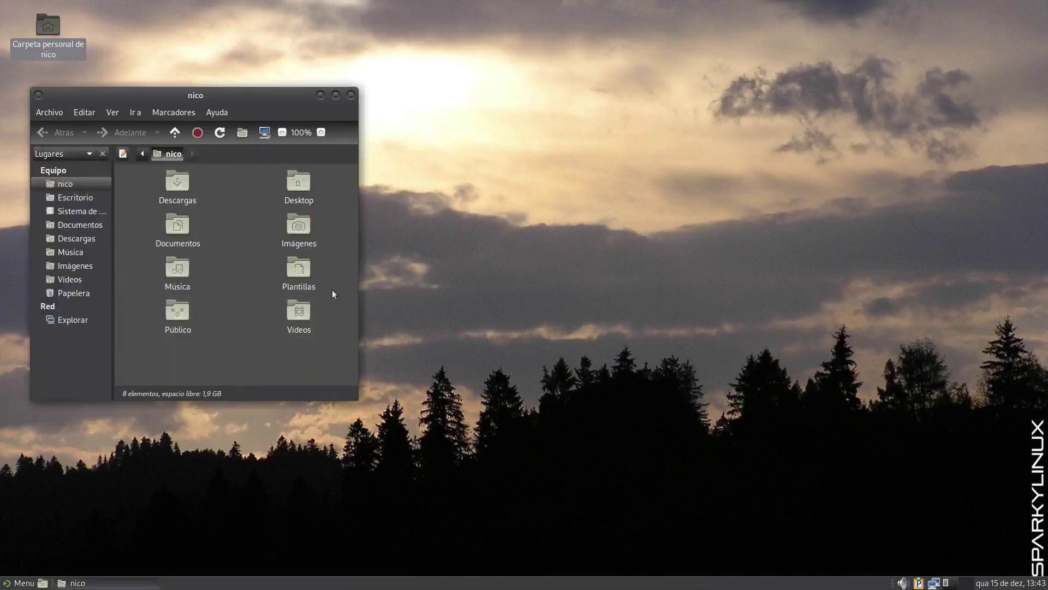
click(350, 95)
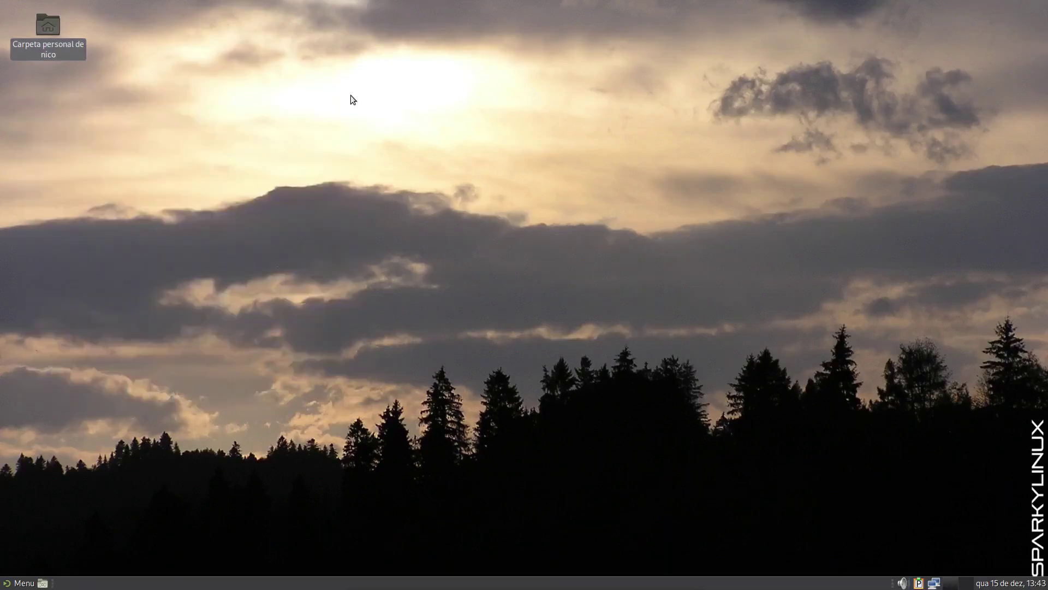
Step: Browse the application categories in the MATE main menu, including Preferencias and Sonido & Video
click(22, 583)
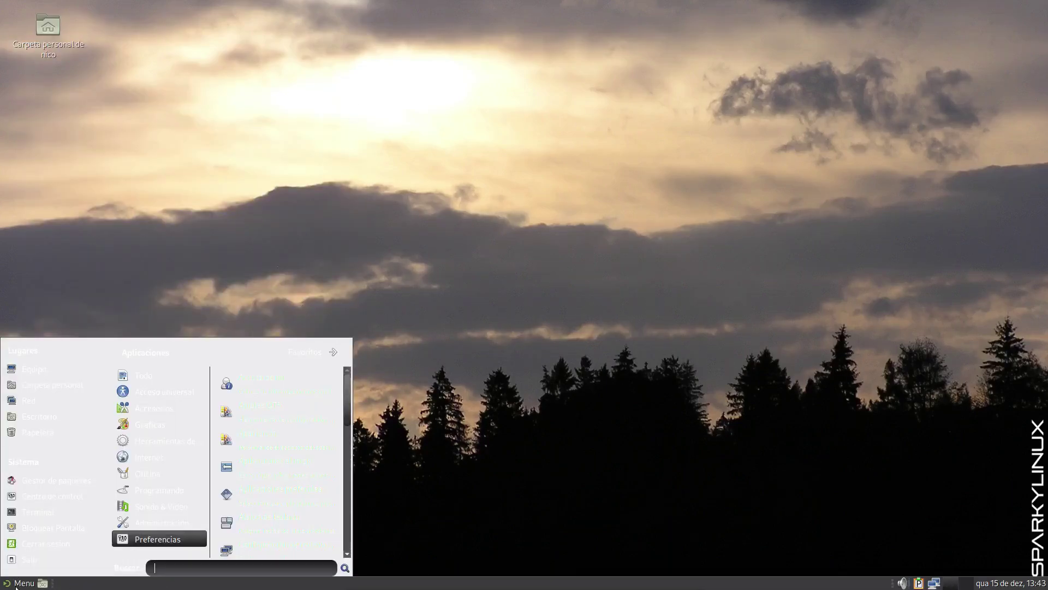
click(178, 274)
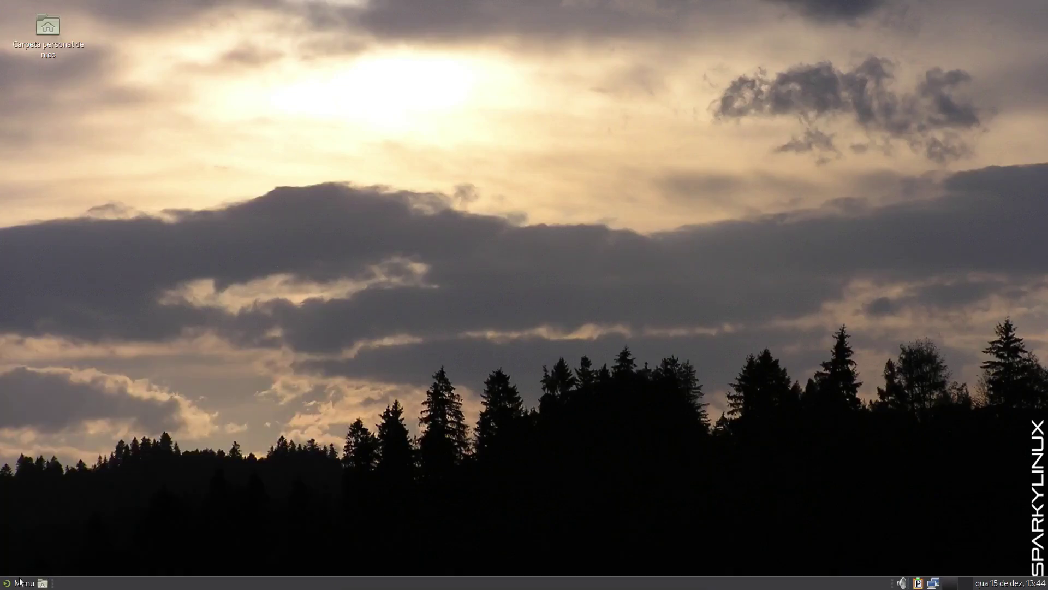
click(25, 582)
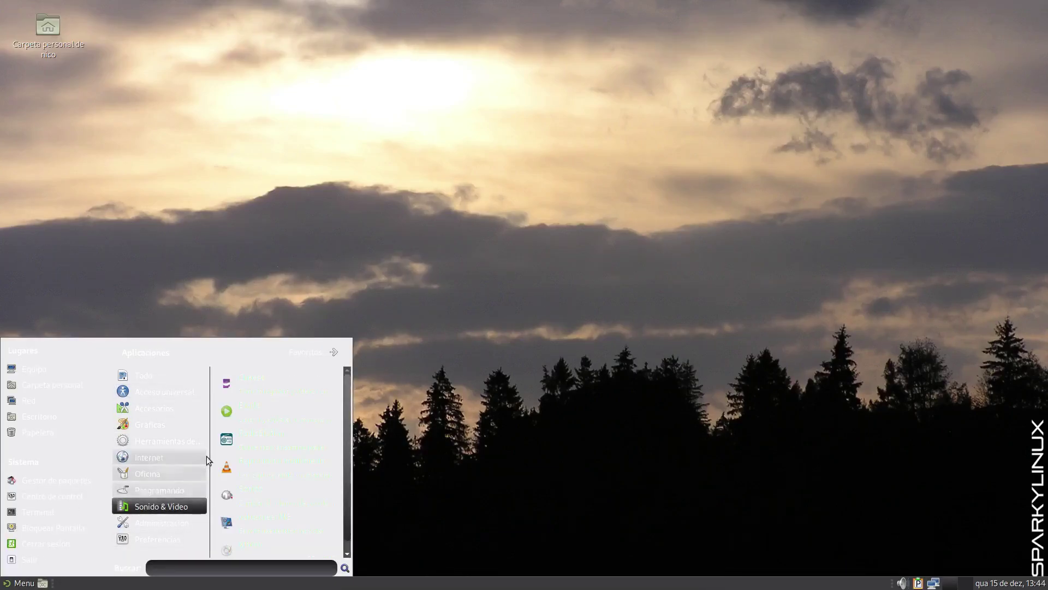
mouse_move(176, 405)
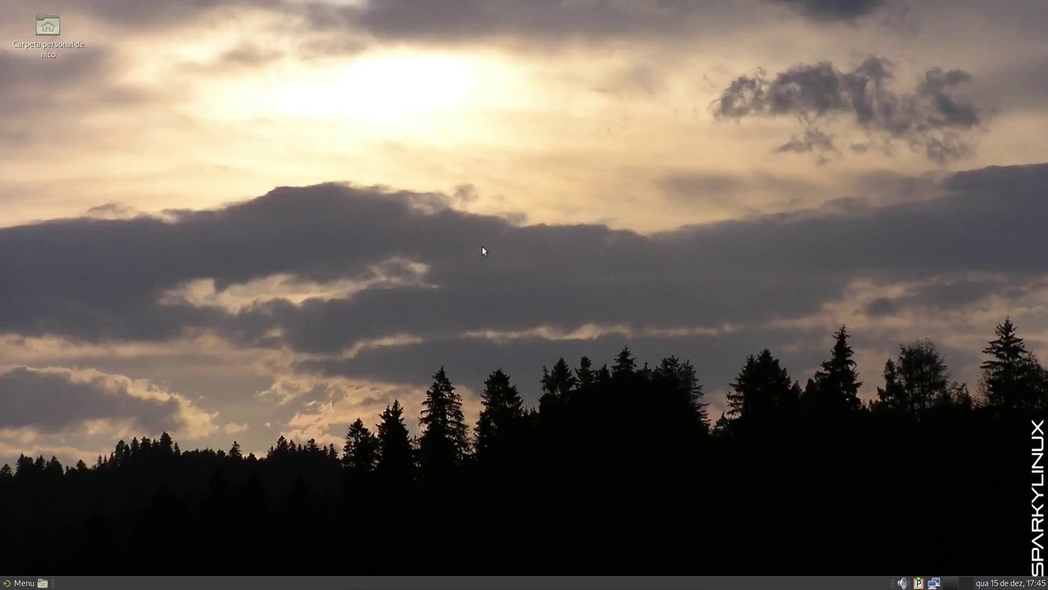
Step: Run neofetch and htop in a terminal to examine the system information and resource use
key(ctrl+alt+t)
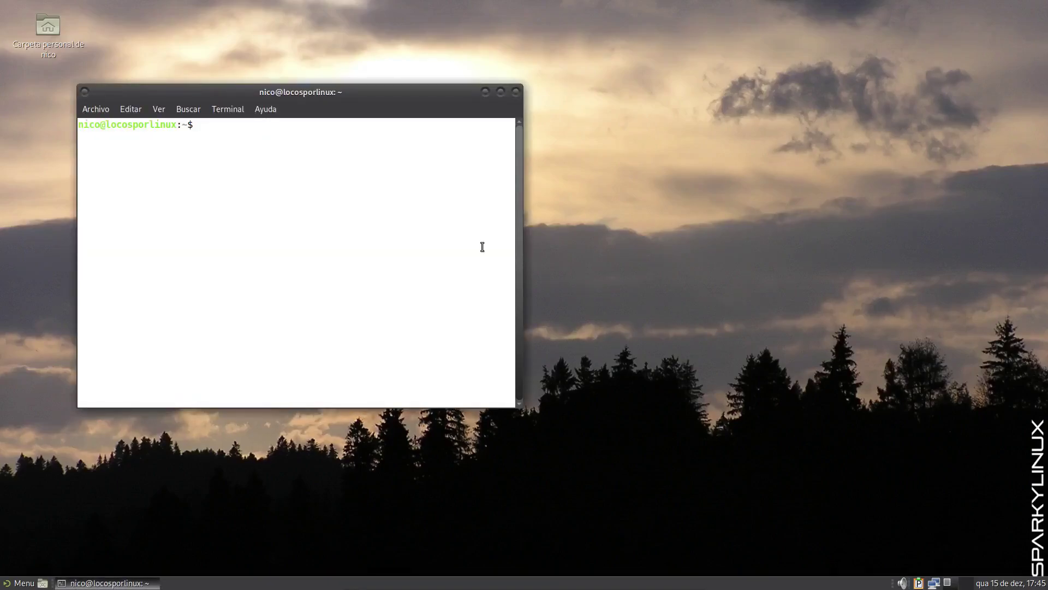
text(neofetch)
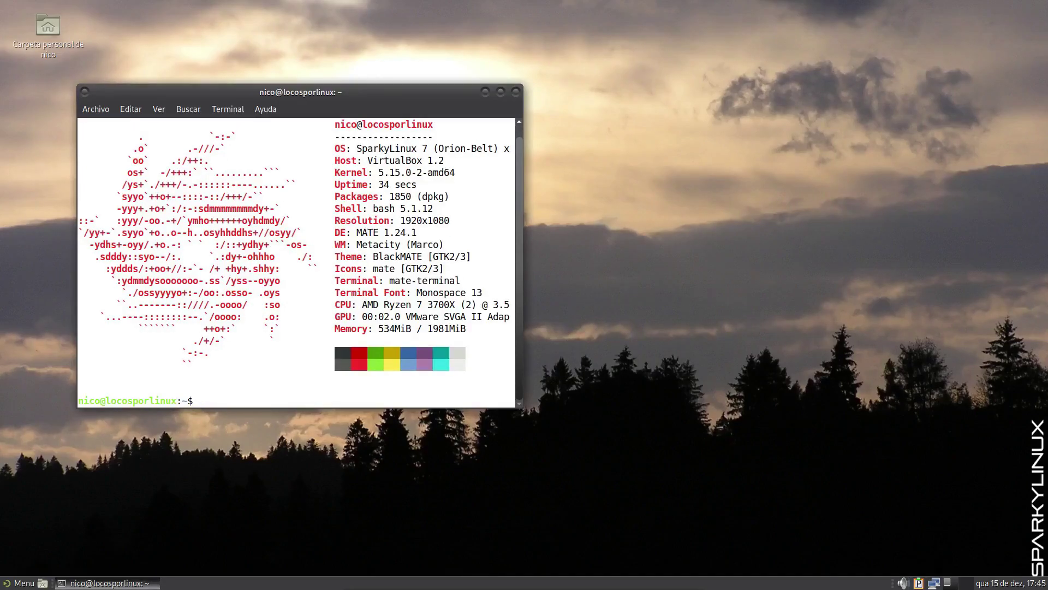
drag(353, 86, 534, 96)
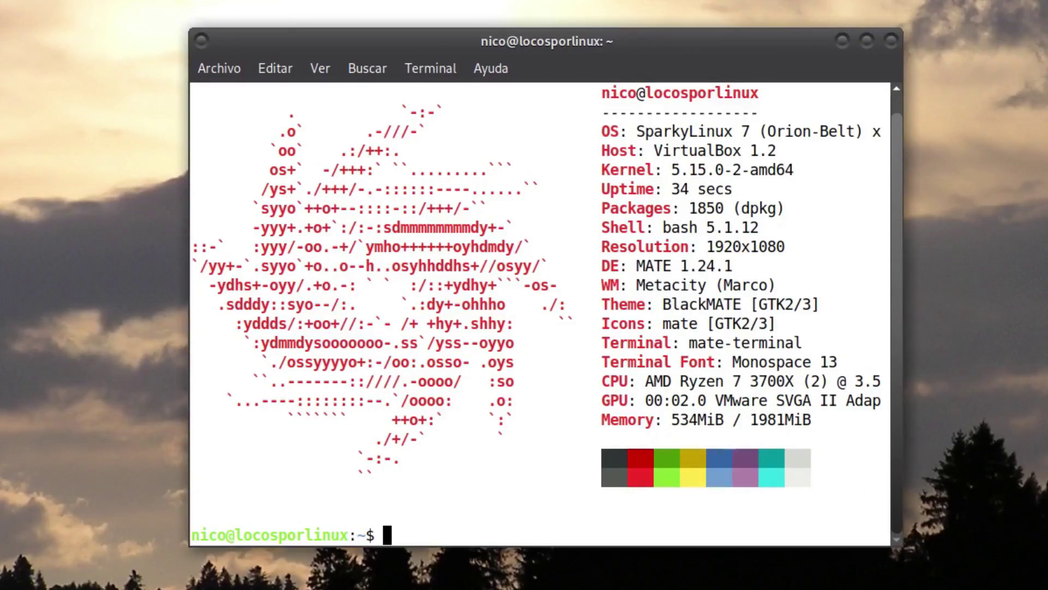
text(htop)
key(Return)
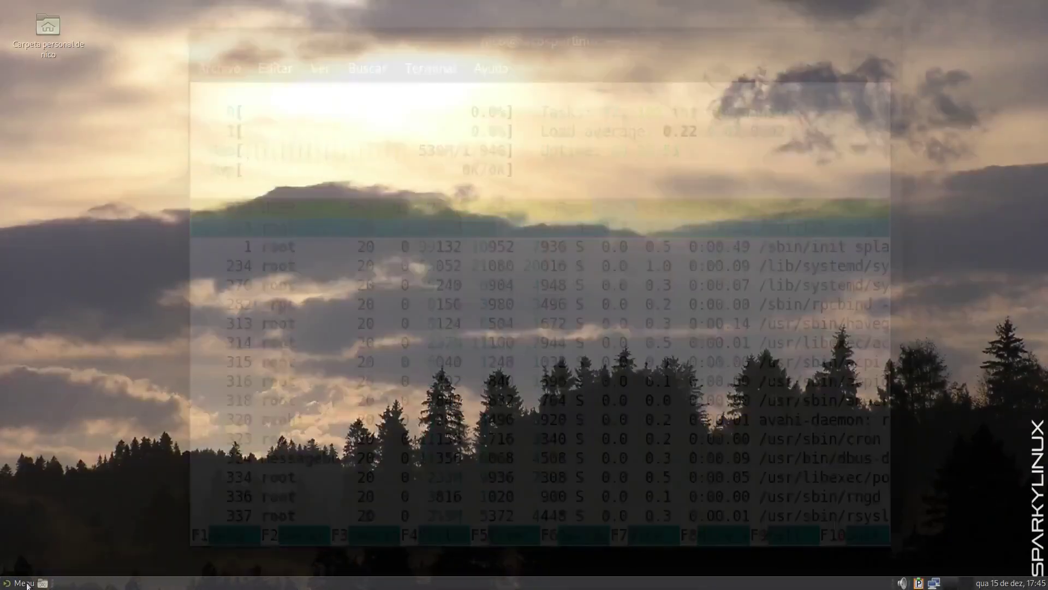
Step: Launch APTus AppCenter and list the desktop themes in the Accessories category
click(24, 583)
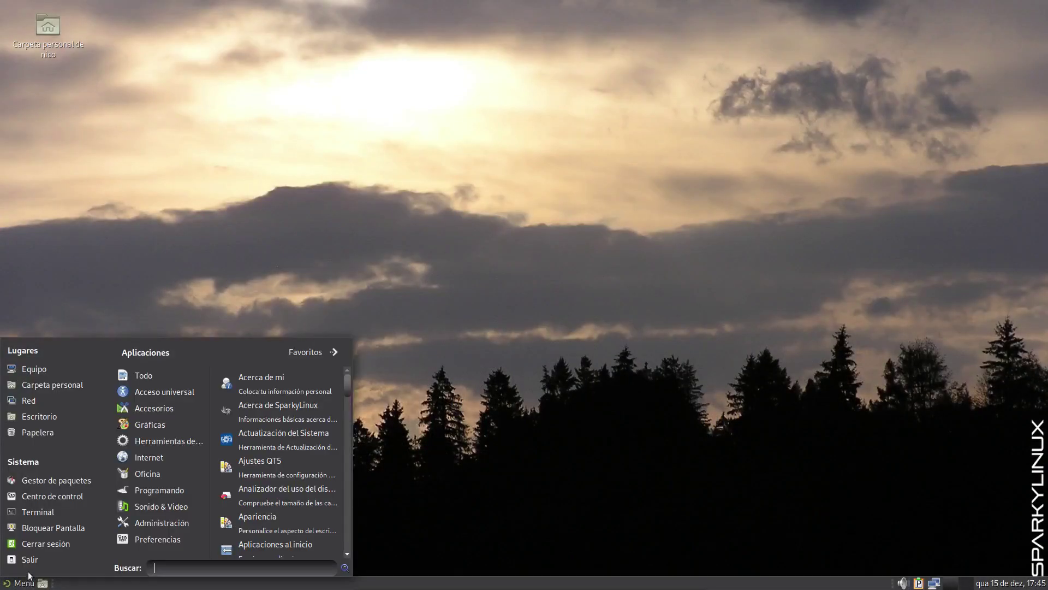
click(164, 391)
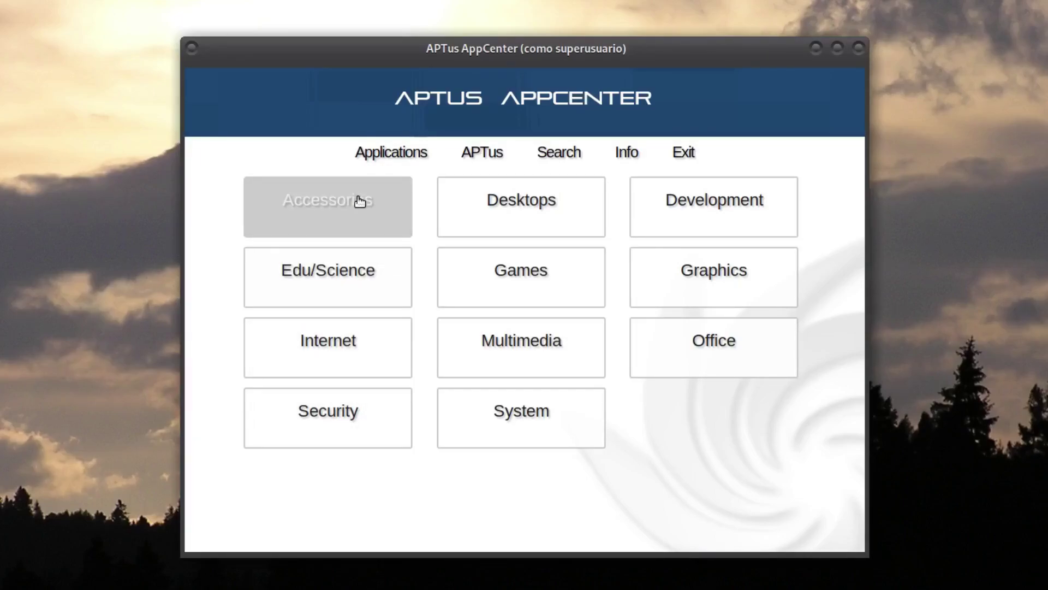
click(360, 201)
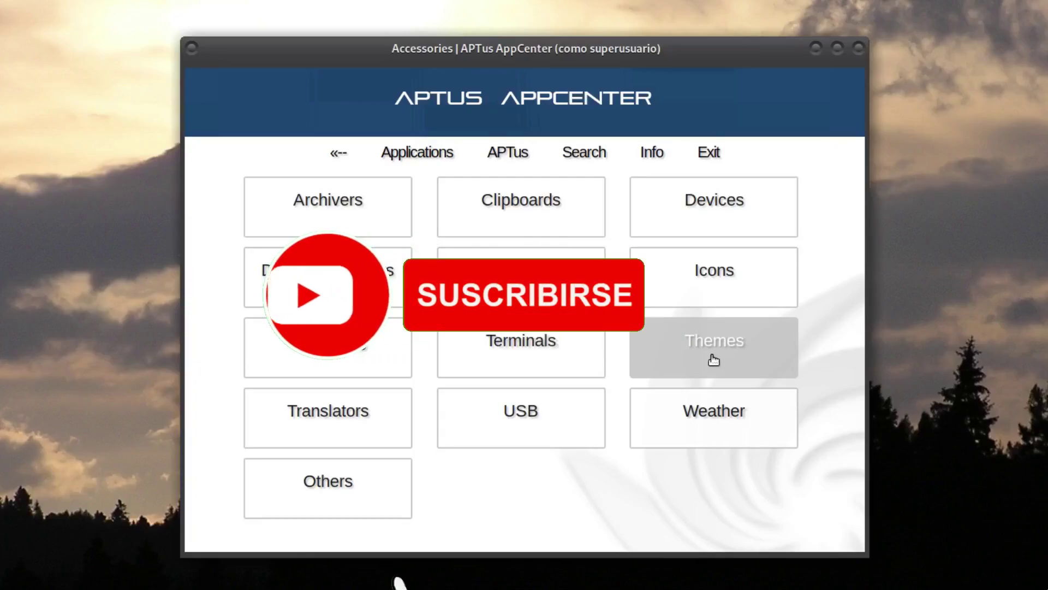
click(710, 358)
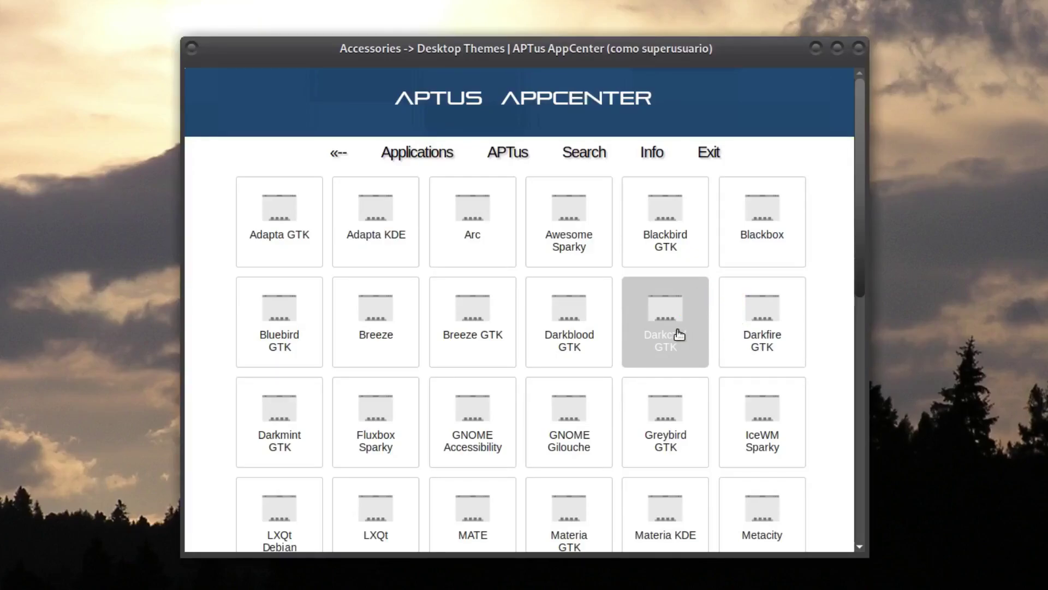
Step: Install the Arc theme package (arc-theme) and leave the installation status page
click(489, 214)
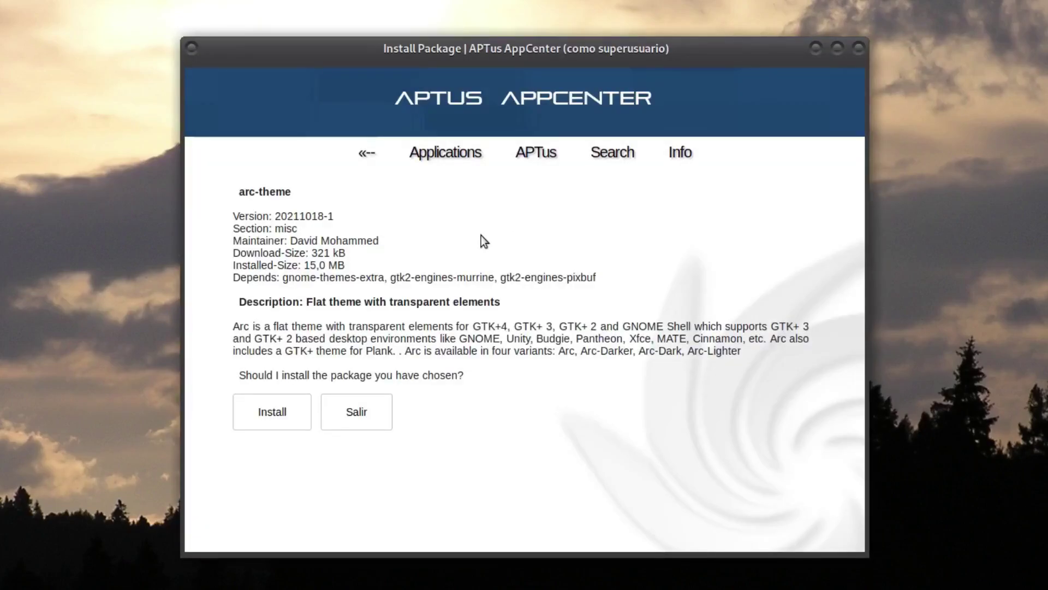
click(301, 415)
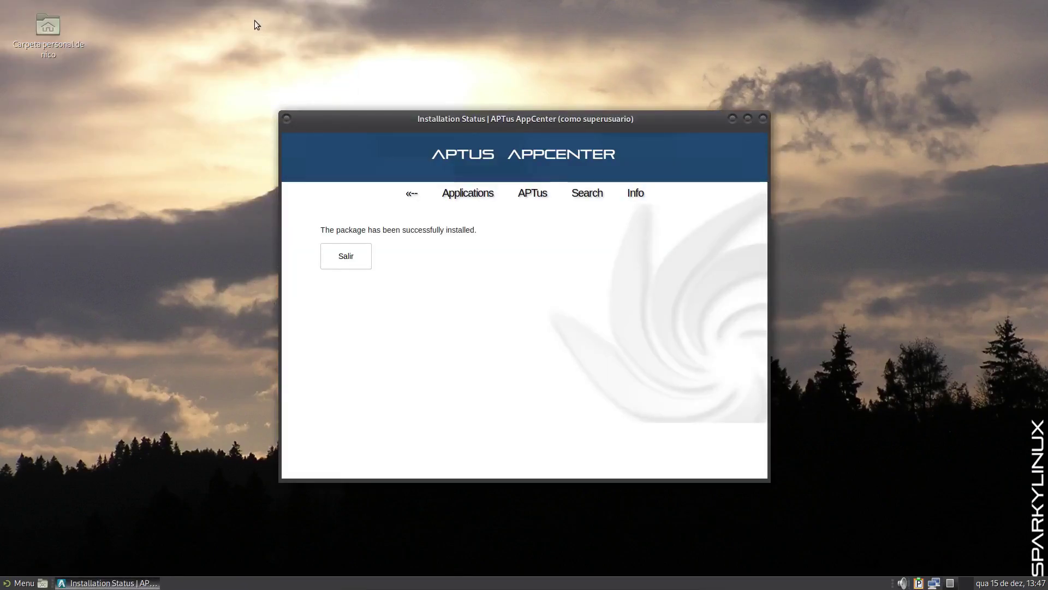
click(346, 256)
Step: Open the appearance preferences and switch the desktop to a dark variant of the Arc theme
click(21, 582)
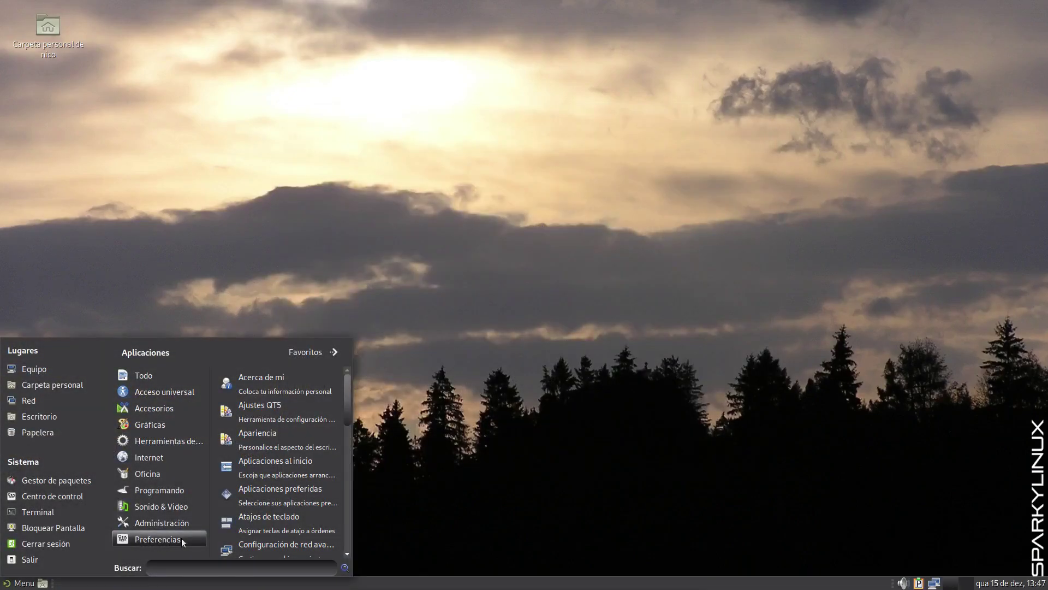
click(273, 442)
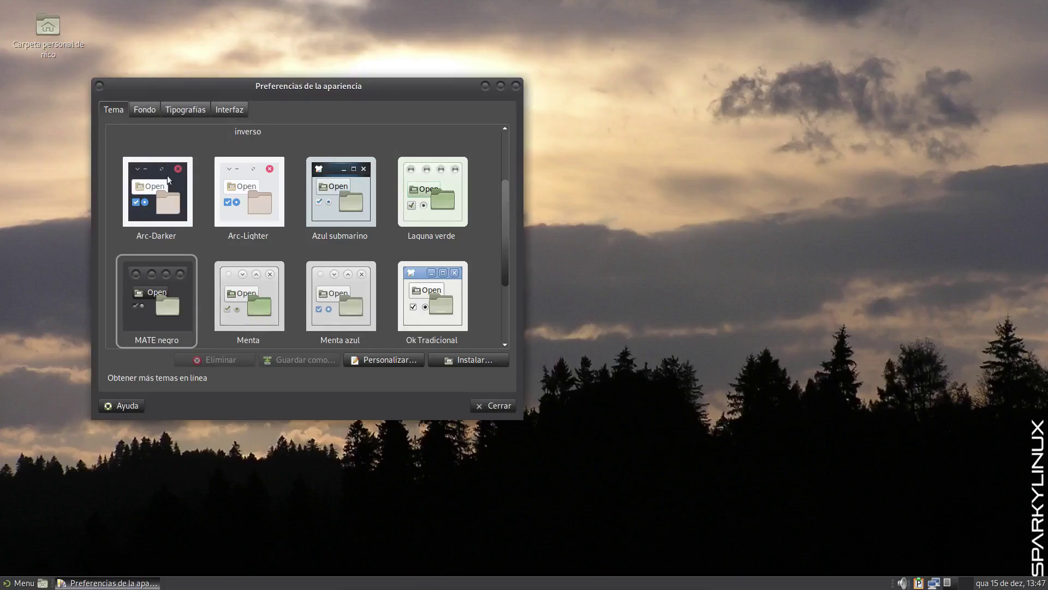
click(165, 189)
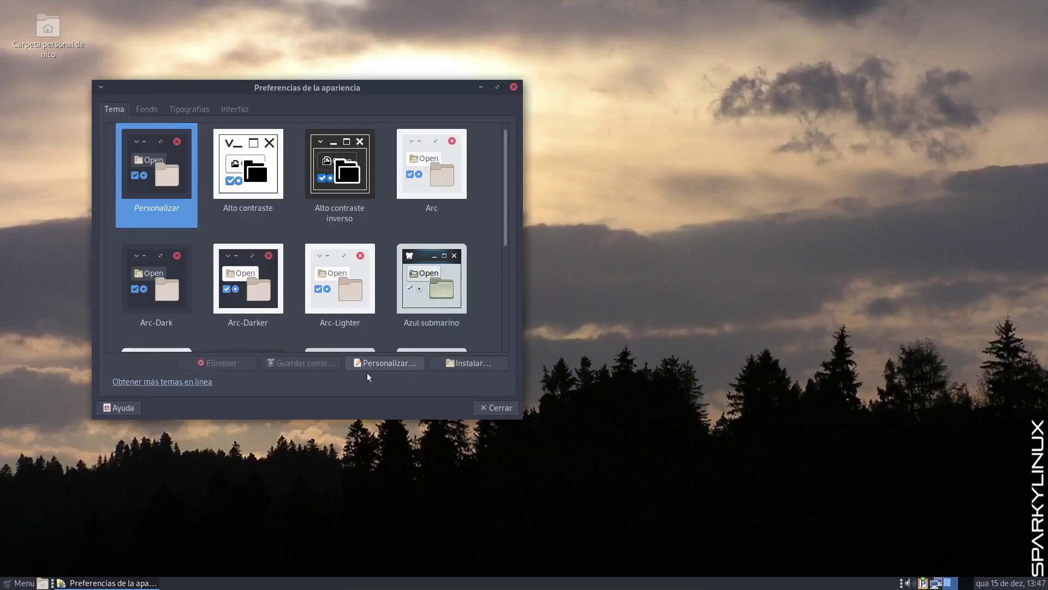
Step: Close the appearance preferences and open the MATE applications menu
click(496, 407)
click(24, 582)
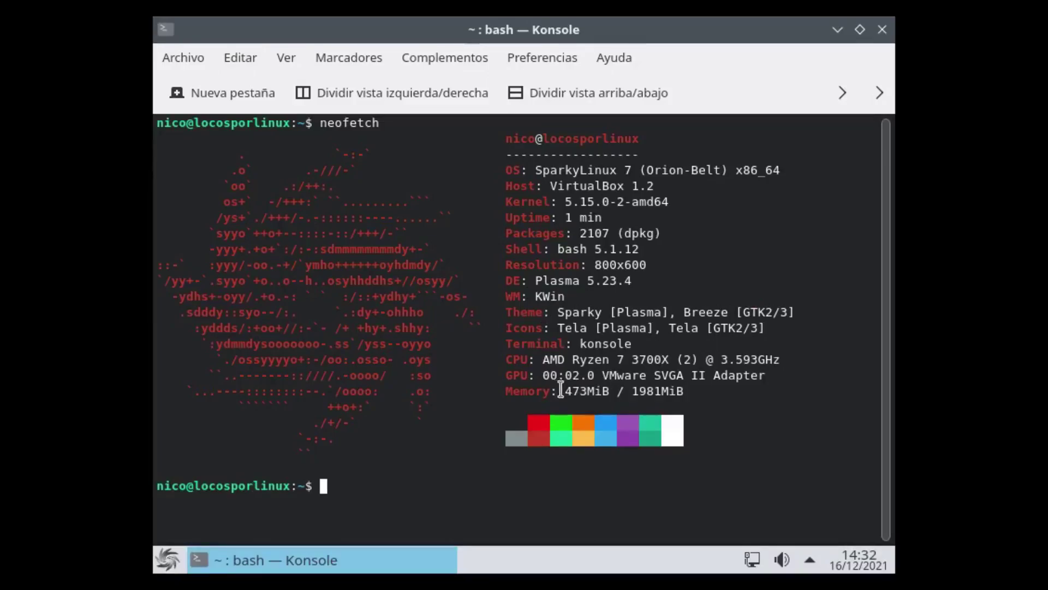
Step: Highlight the used memory in the Plasma desktop's neofetch report, then close the Konsole terminal
drag(560, 391, 615, 391)
click(614, 391)
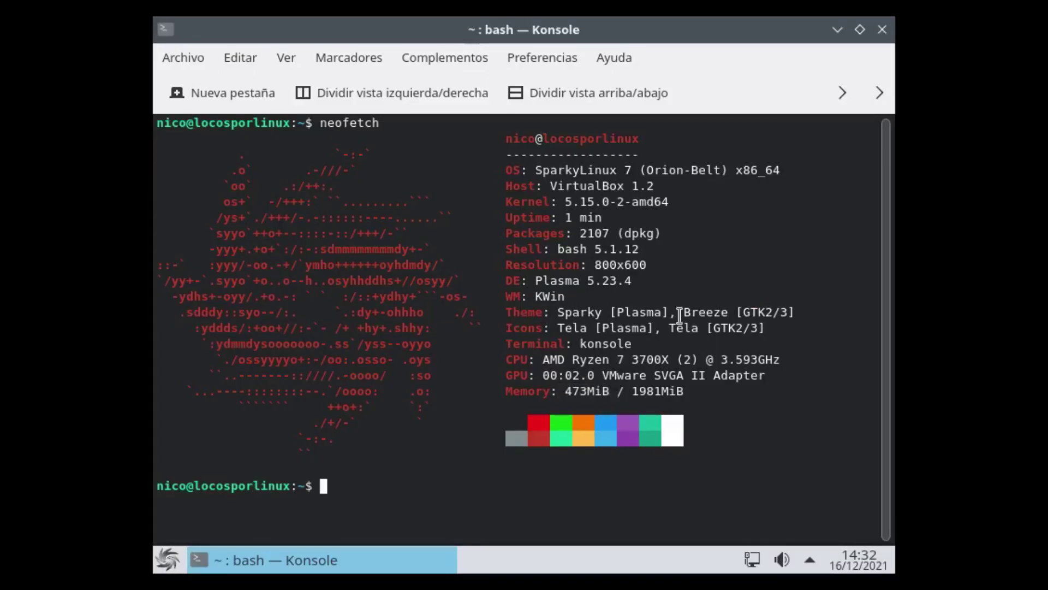
click(883, 30)
Step: Search the applications for "pantal", open the display configuration and apply a screen resolution of 1920x1080 (16:9)
click(168, 559)
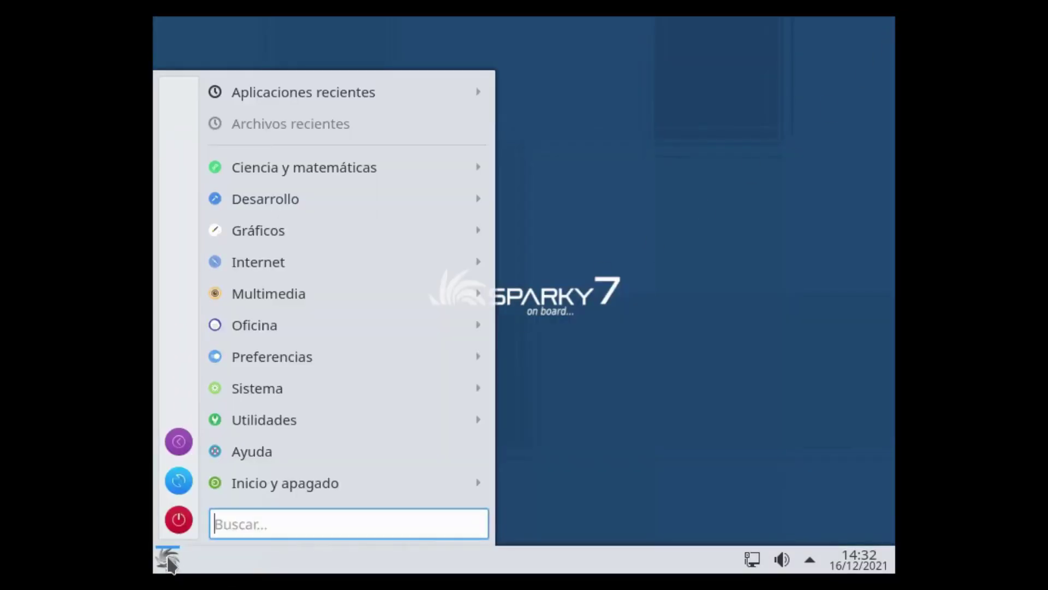
text(pantal)
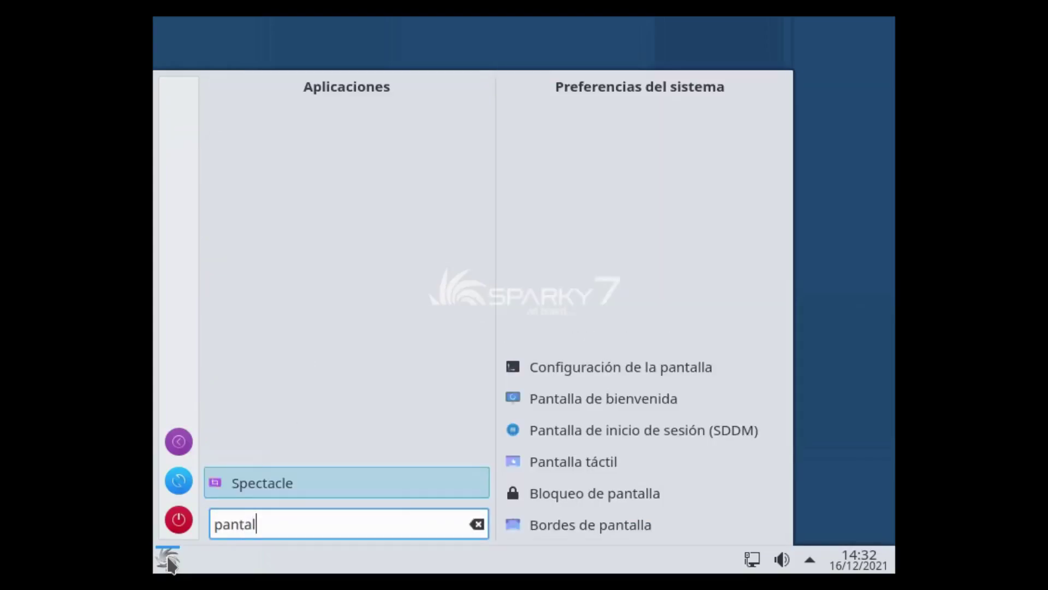
click(673, 371)
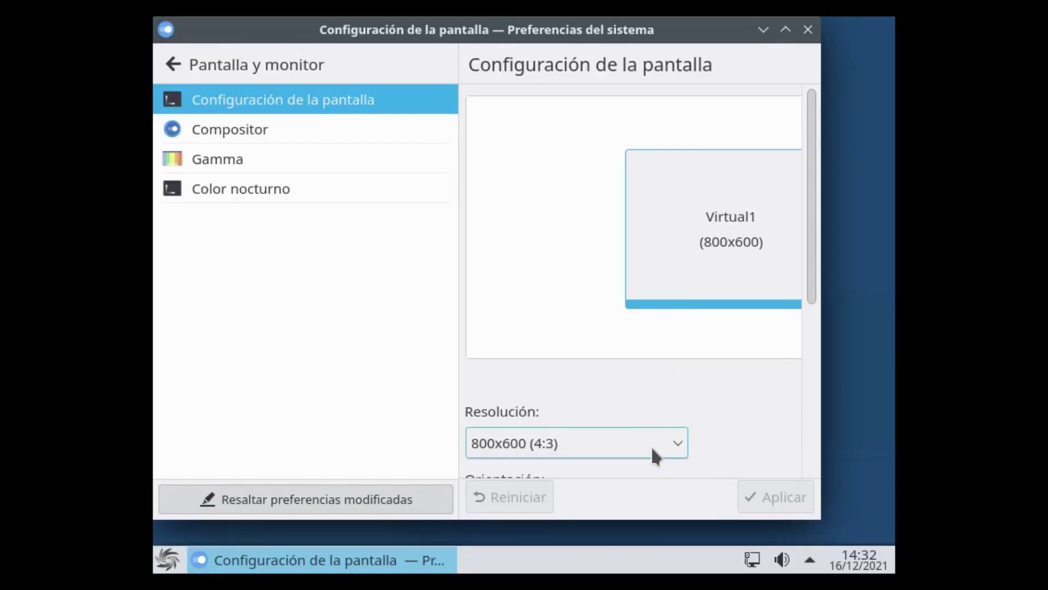
click(651, 442)
scroll(614, 350, up, 4)
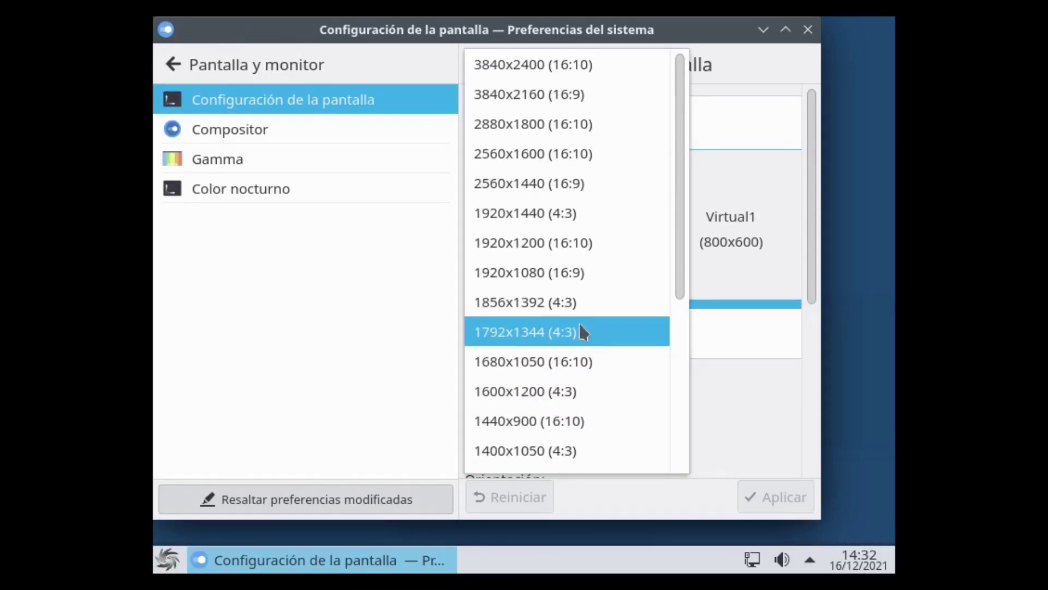
click(589, 276)
click(765, 494)
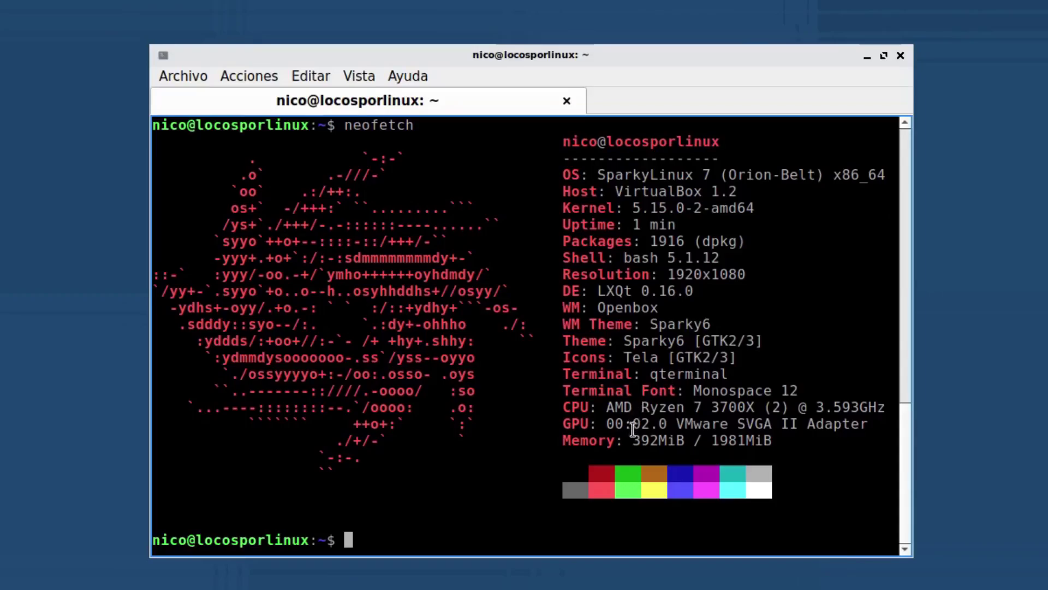
Step: Highlight the used memory in the LXQt desktop's neofetch report and close the terminal
drag(632, 433, 687, 435)
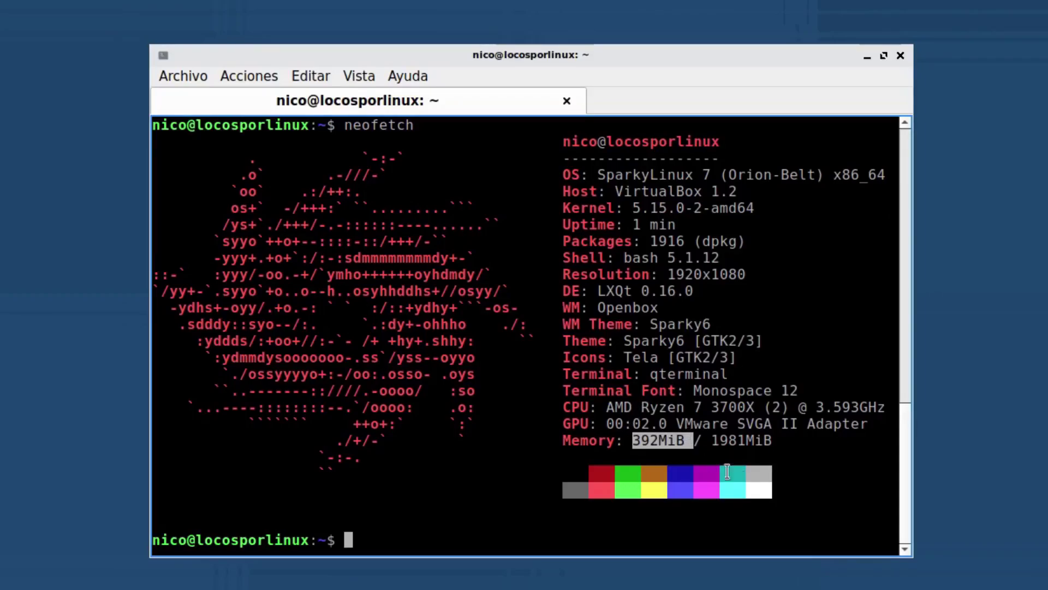
click(817, 466)
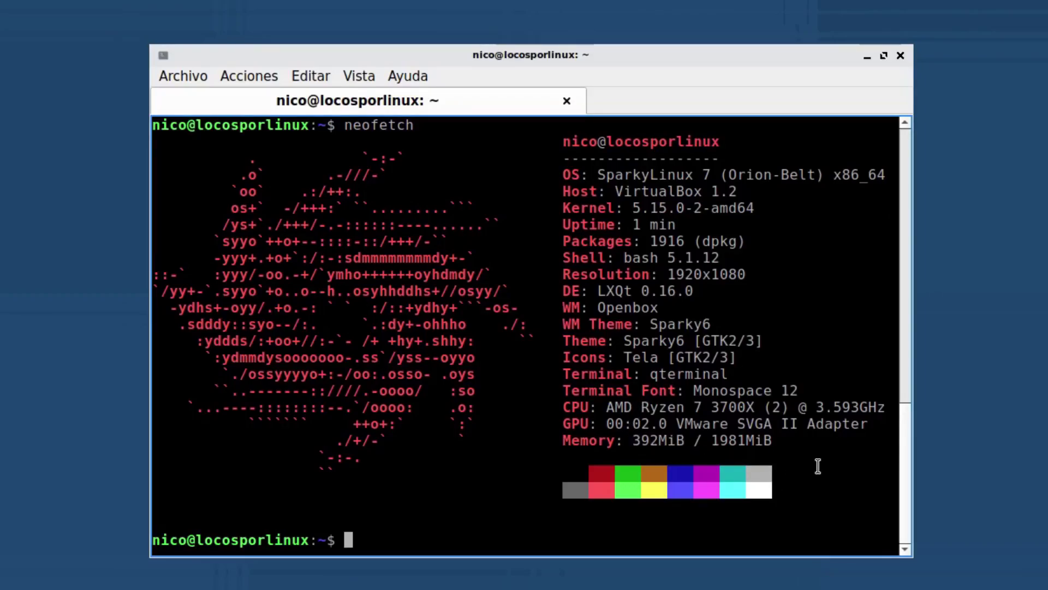
click(898, 55)
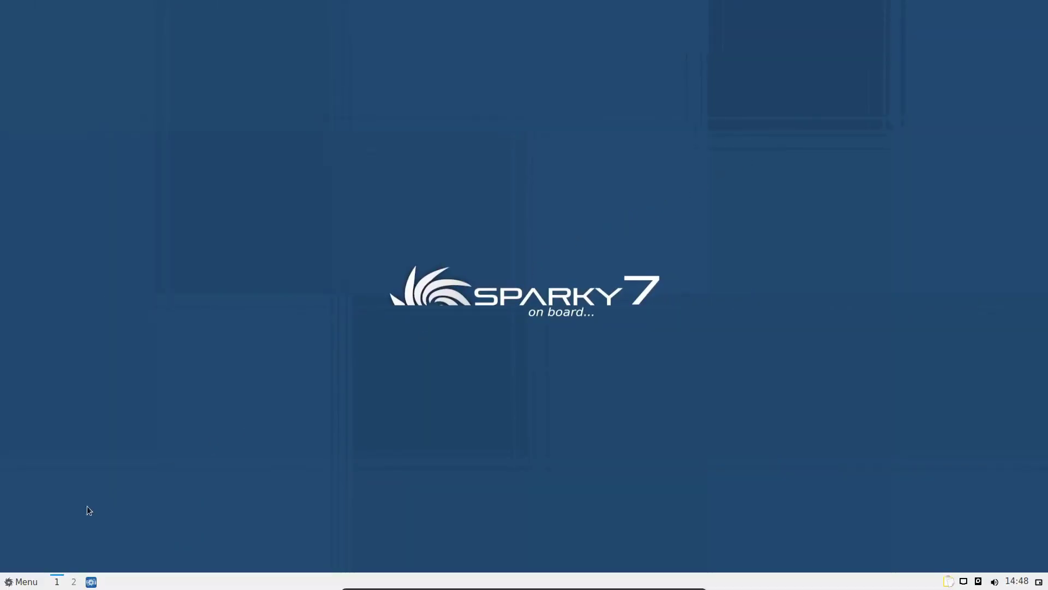
Step: Set the LXQt desktop wallpaper to sparky-nature34.jpg from the /opt/artwork folder
click(16, 581)
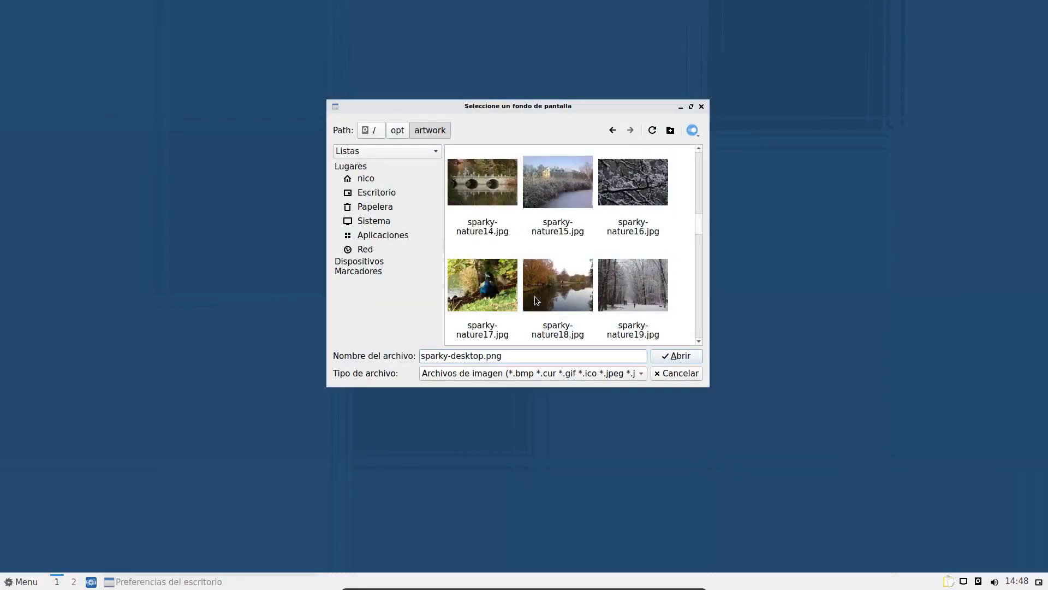
scroll(536, 299, down, 6)
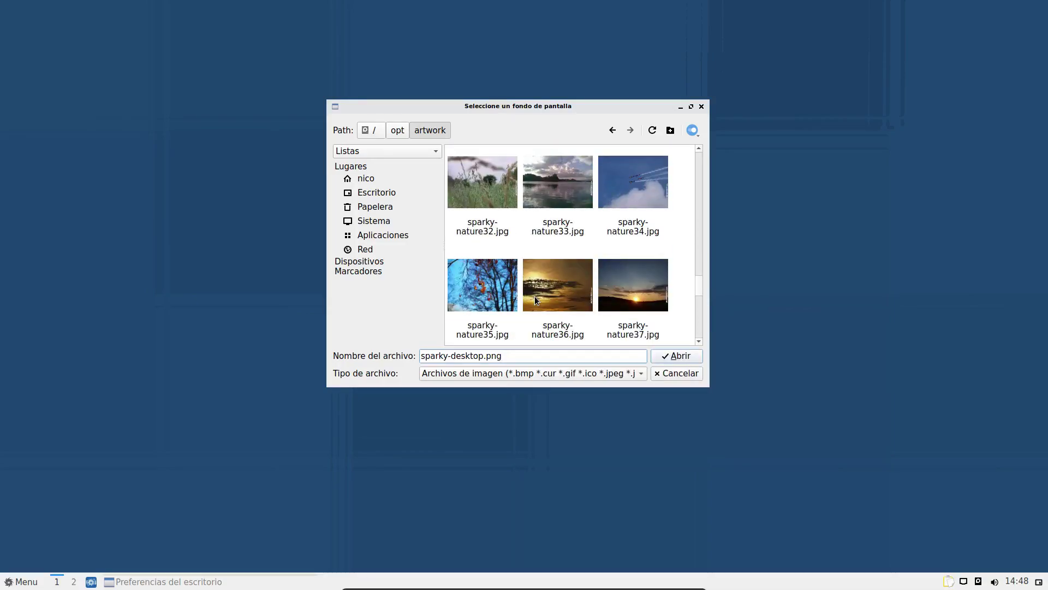
click(621, 210)
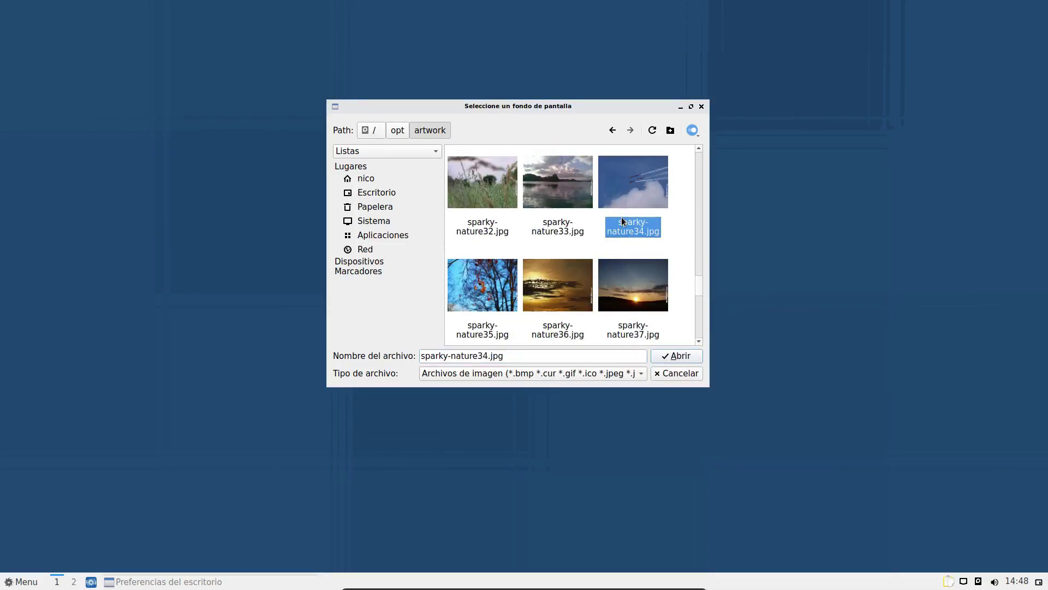
click(679, 355)
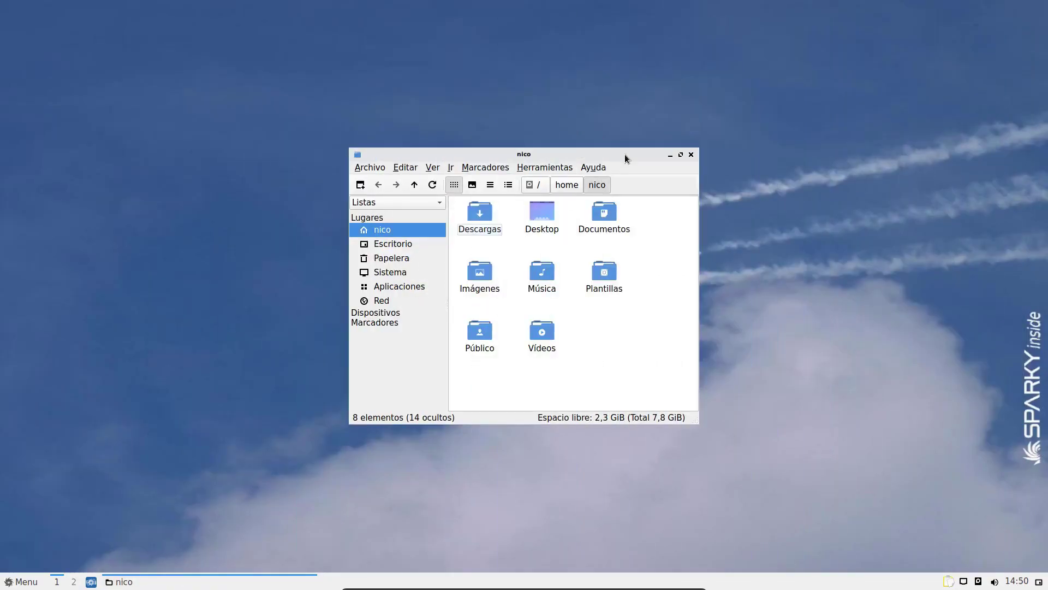
Step: Show the file manager's About information and arrange its dialog beside the home folder window
click(602, 169)
click(628, 181)
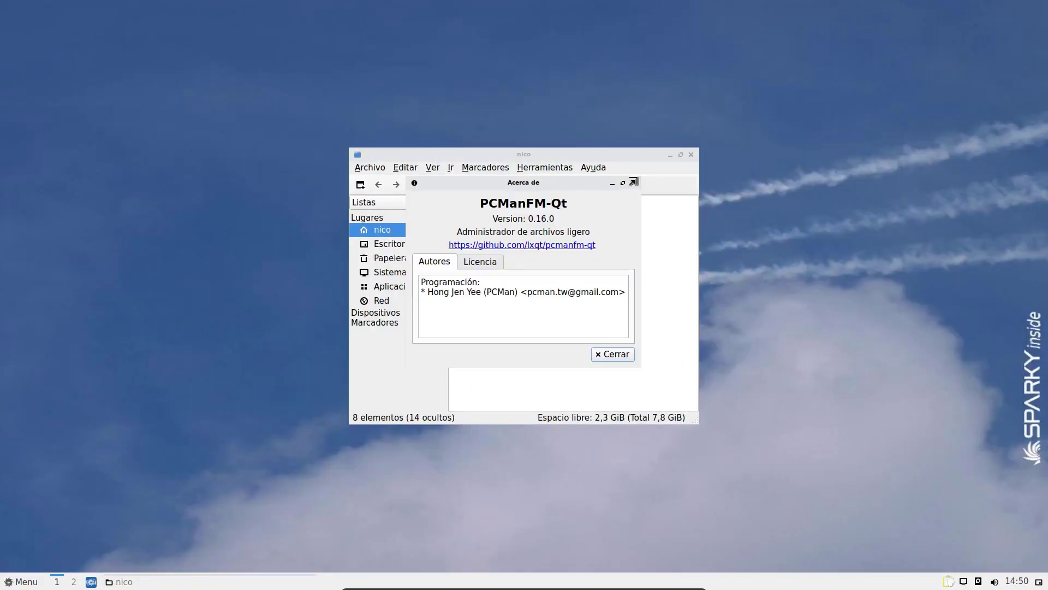
drag(587, 153, 277, 138)
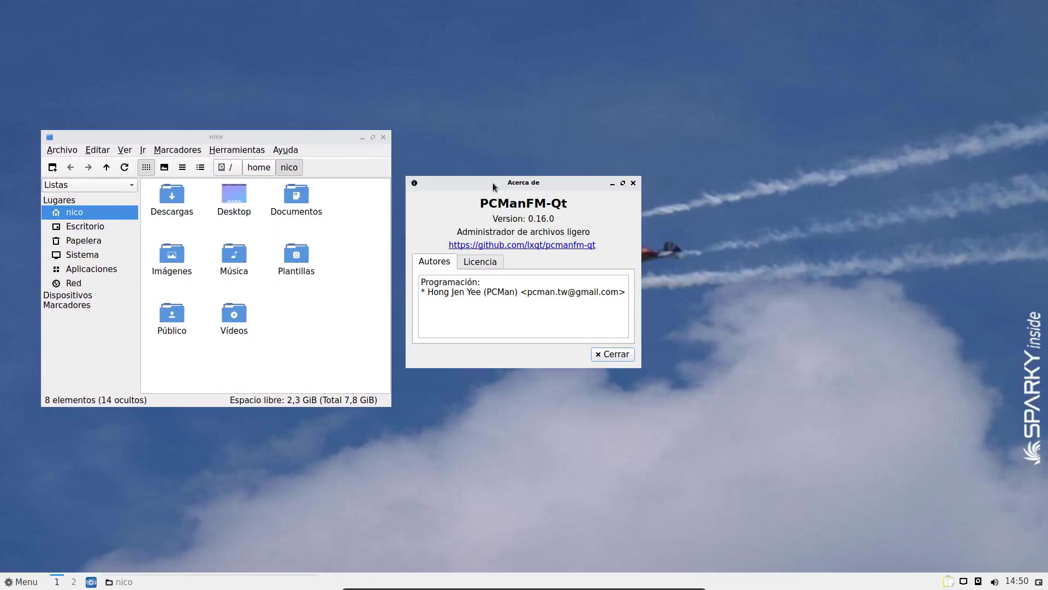
drag(492, 182, 515, 150)
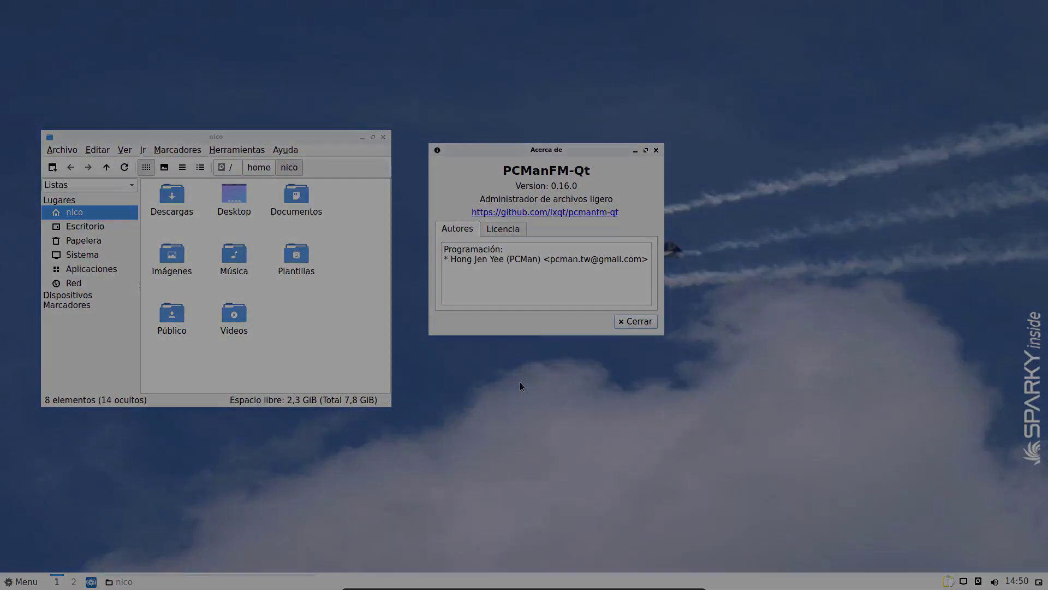